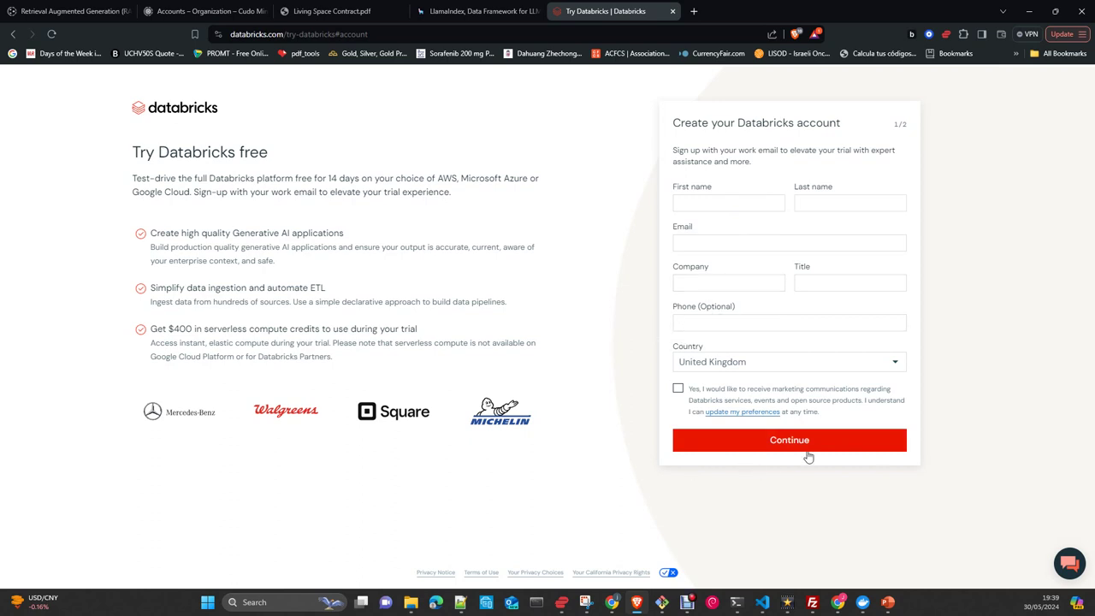
# Enter the first name, last name and email address in the trial sign-up form.
pyautogui.click(720, 203)
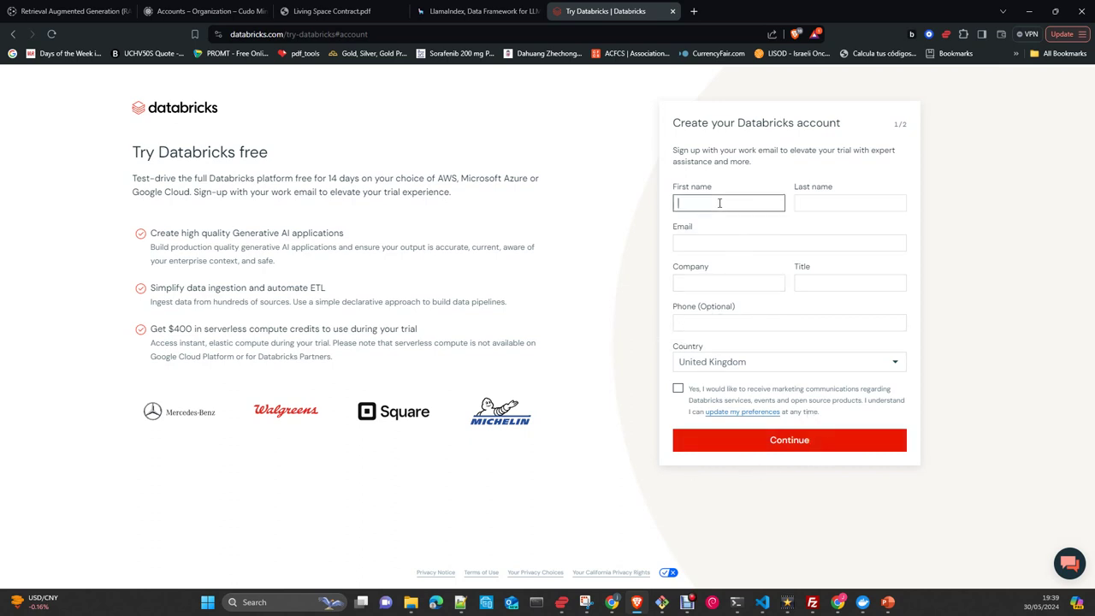
pyautogui.click(839, 203)
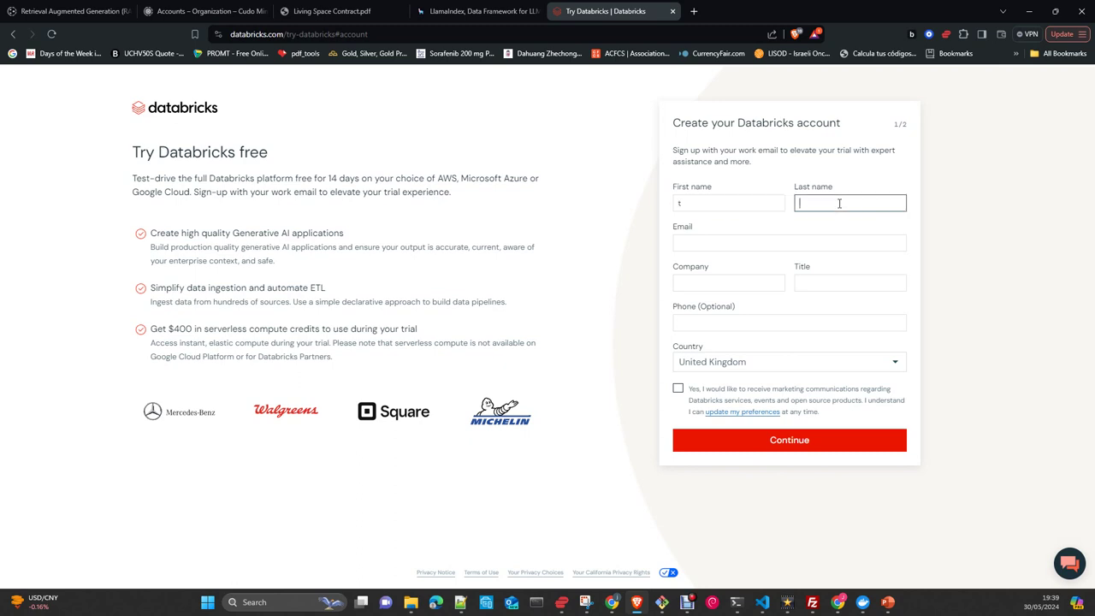
pyautogui.write('ee')
pyautogui.click(707, 242)
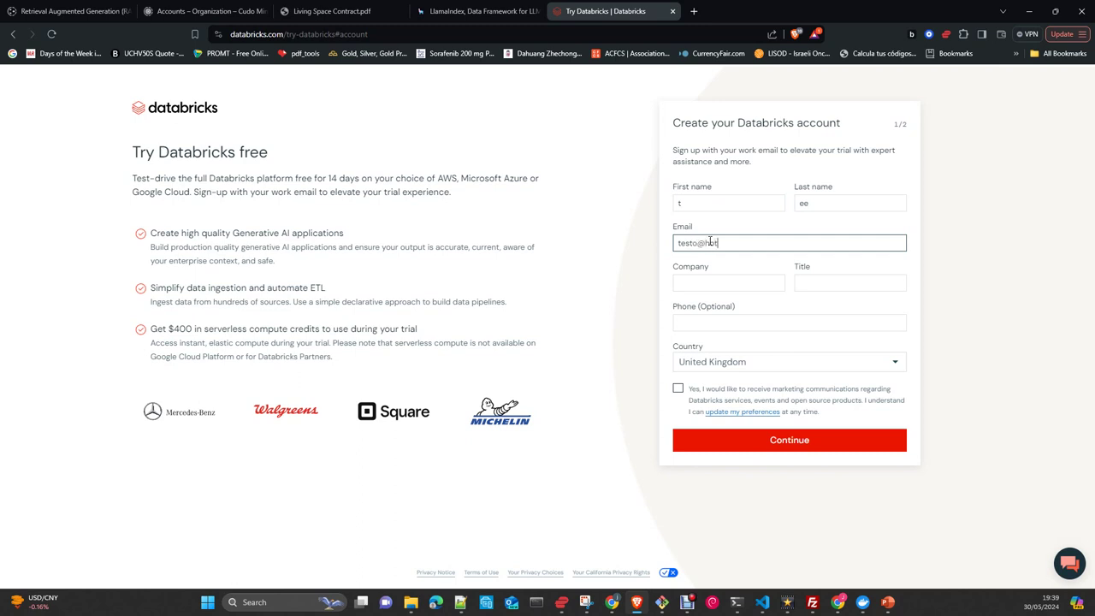
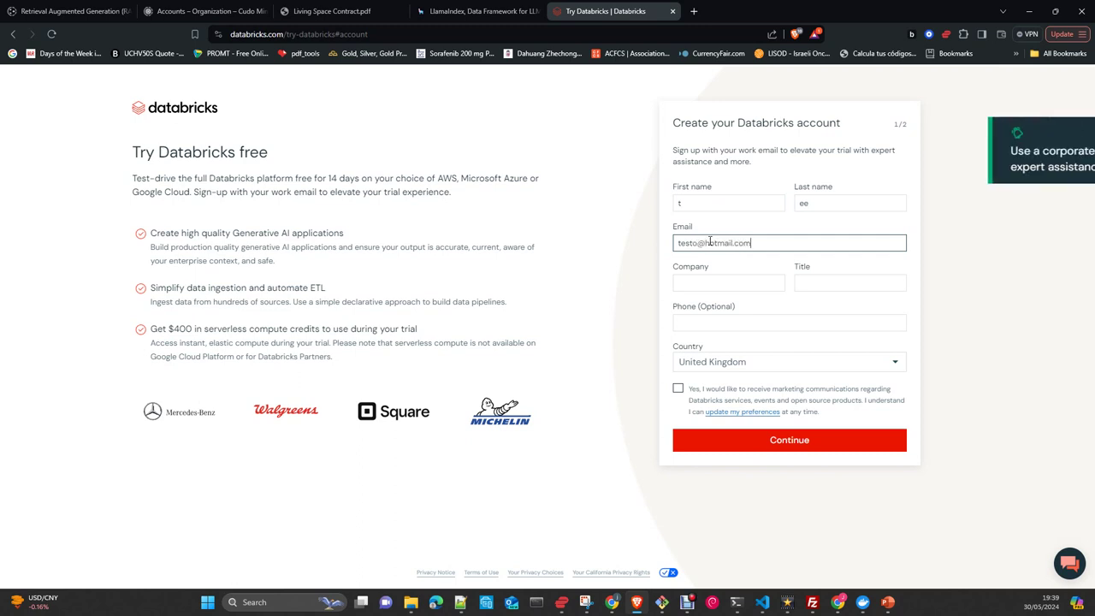
# Add the company name, submit the account details and choose Microsoft Azure for the trial.
pyautogui.click(697, 281)
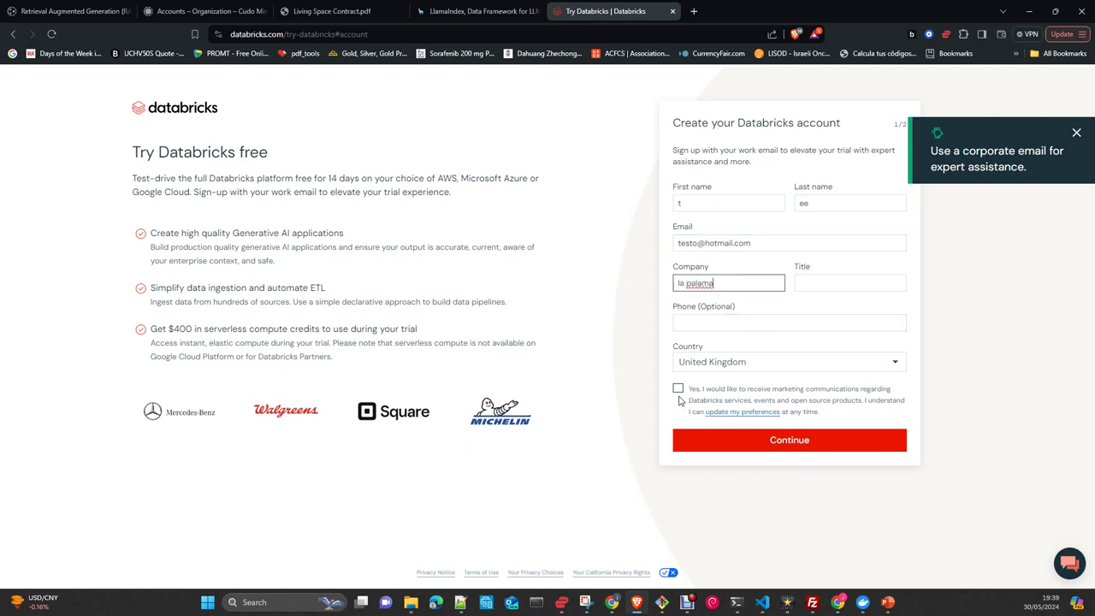
pyautogui.click(787, 446)
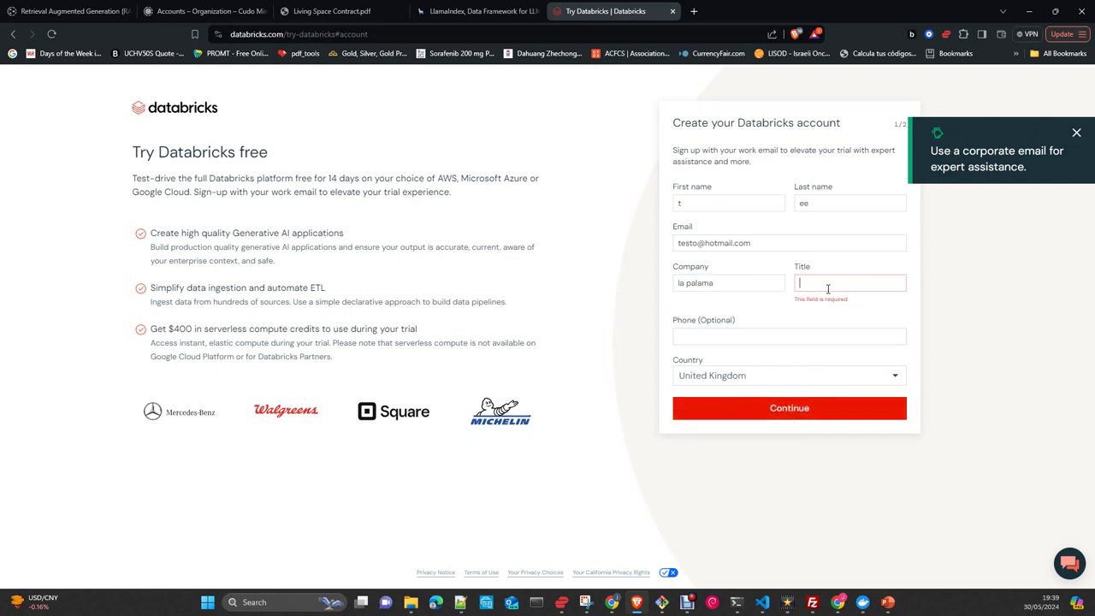
pyautogui.write('DS')
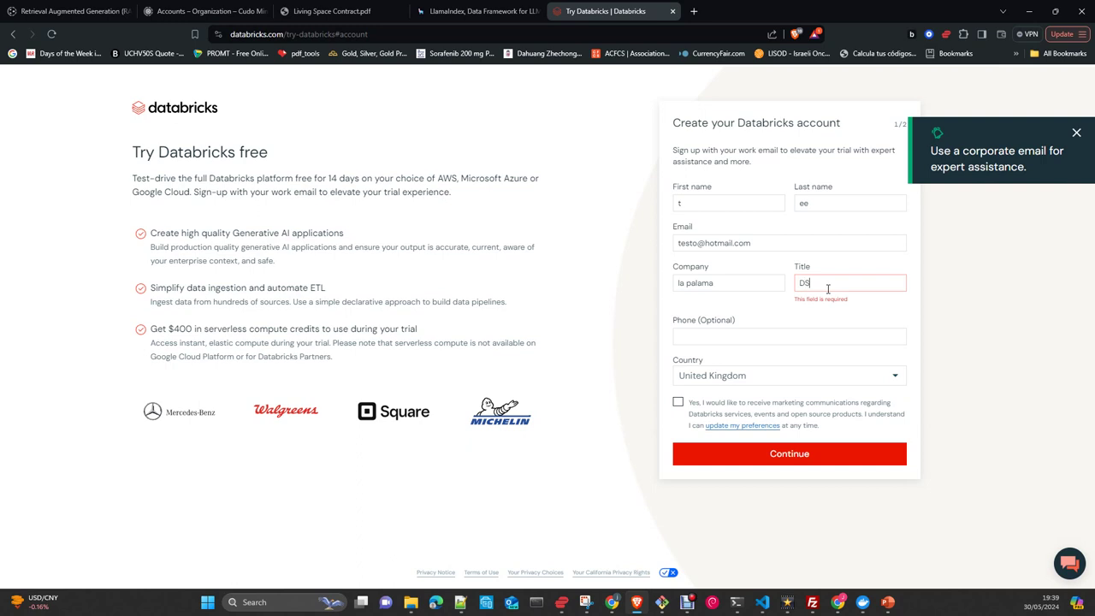
pyautogui.click(772, 453)
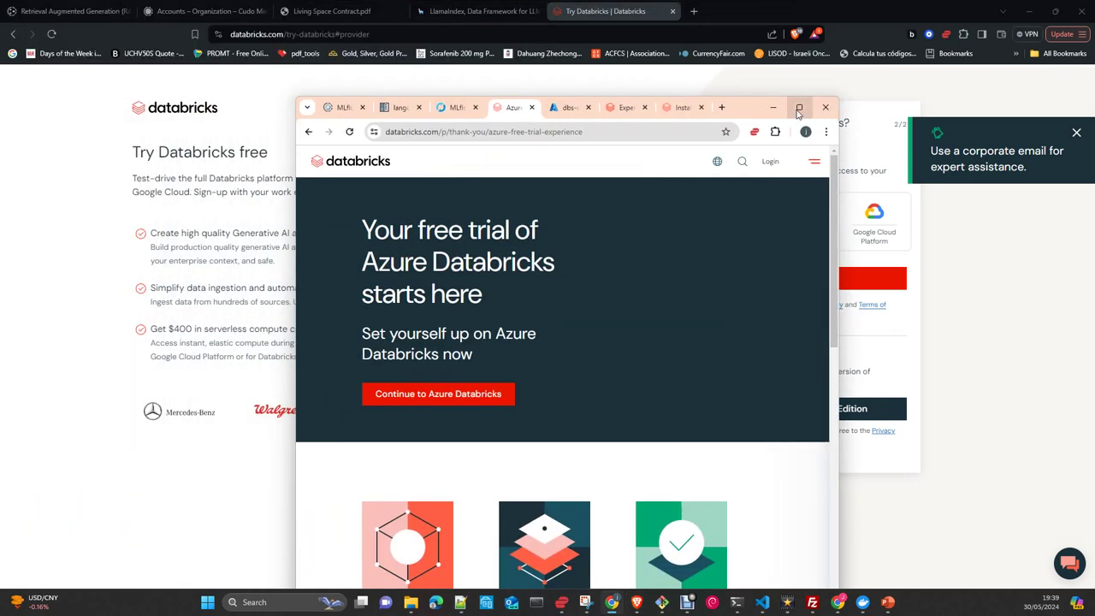
pyautogui.click(796, 108)
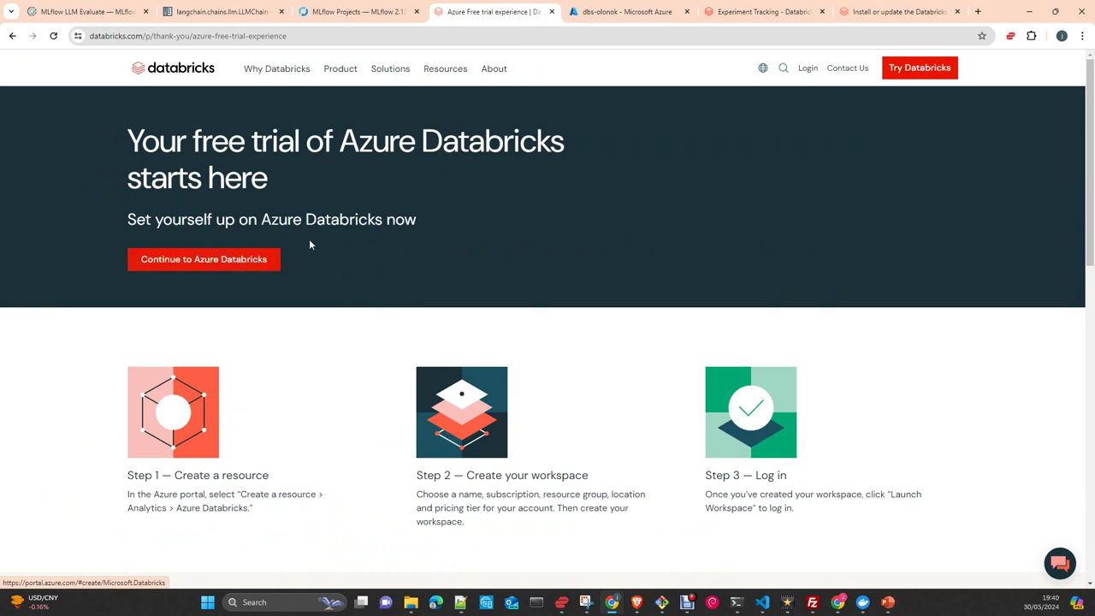
pyautogui.click(235, 270)
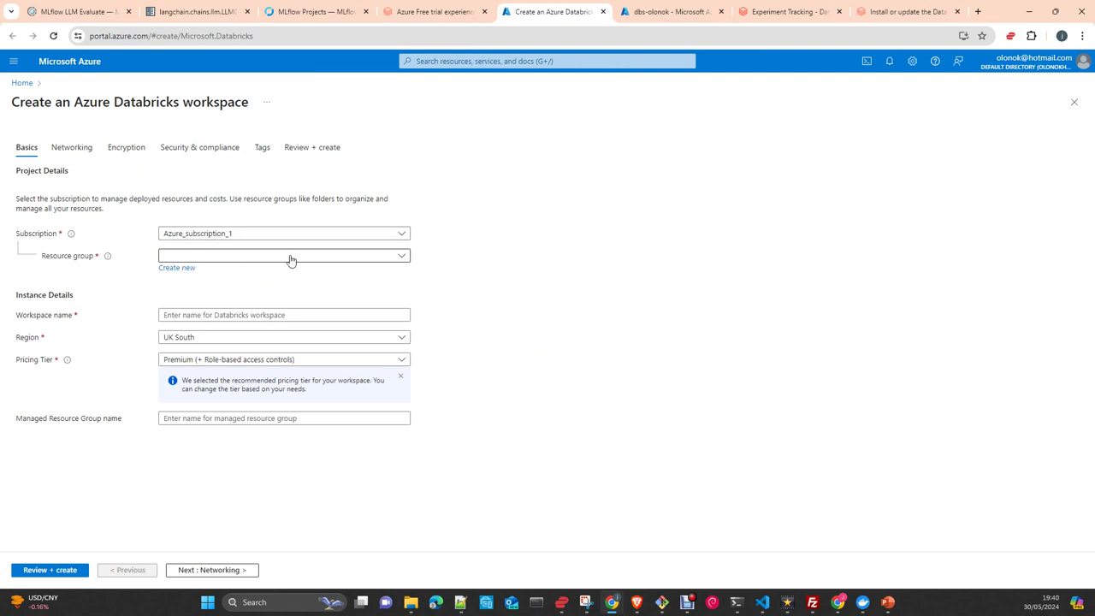
pyautogui.click(401, 258)
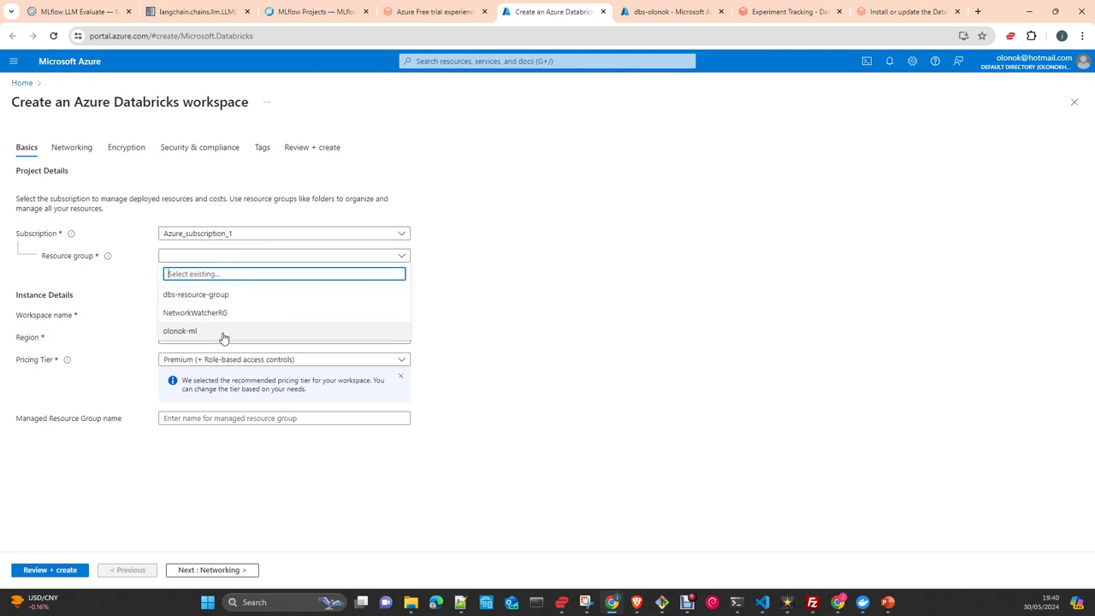
pyautogui.click(533, 323)
pyautogui.click(287, 316)
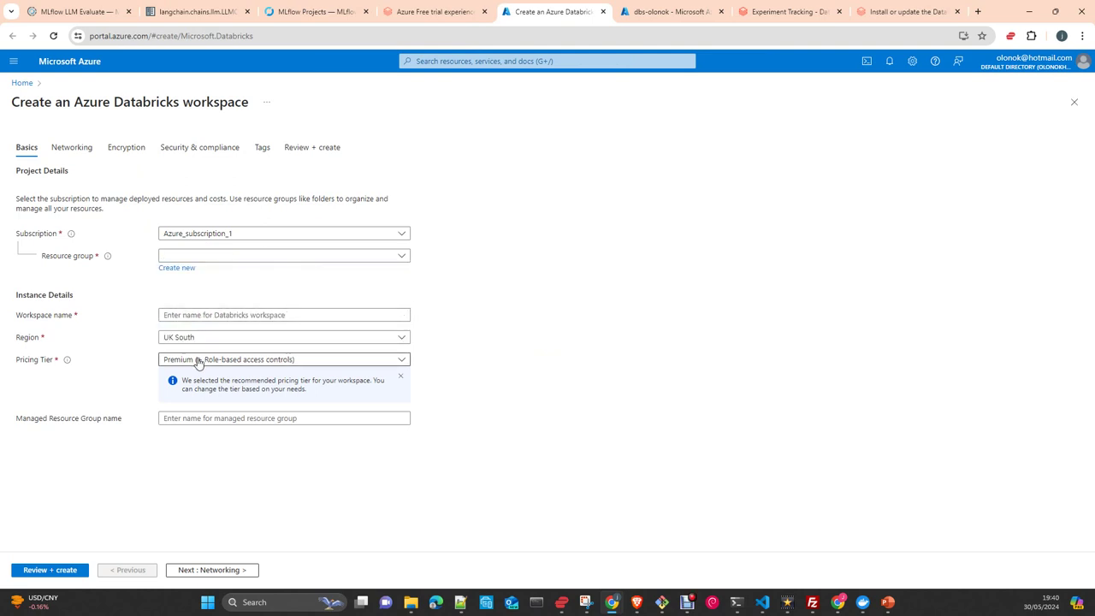
pyautogui.click(233, 361)
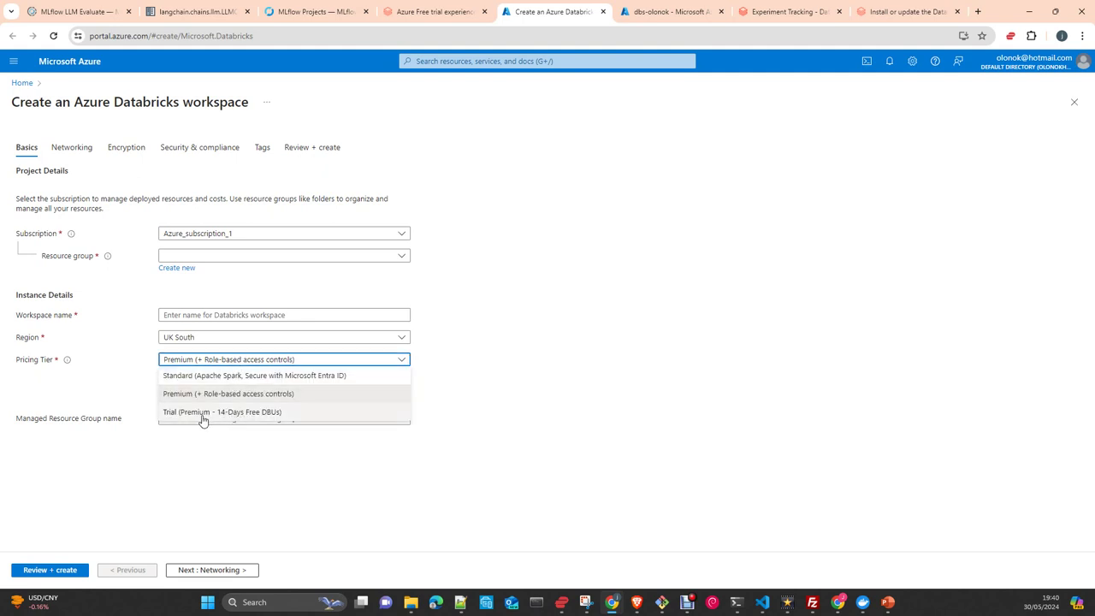
pyautogui.click(492, 420)
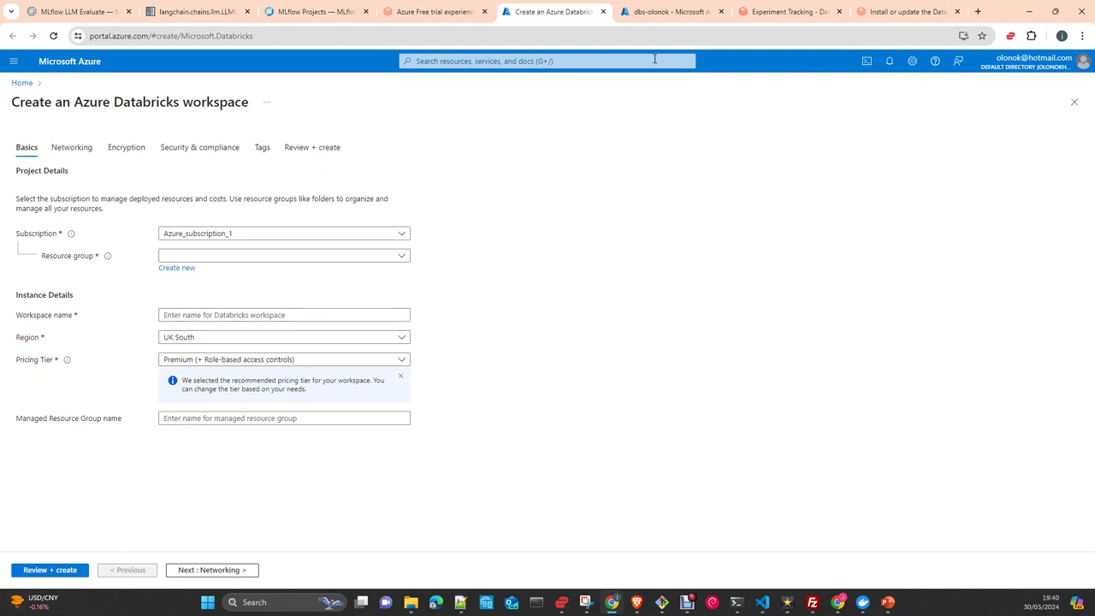
pyautogui.click(603, 11)
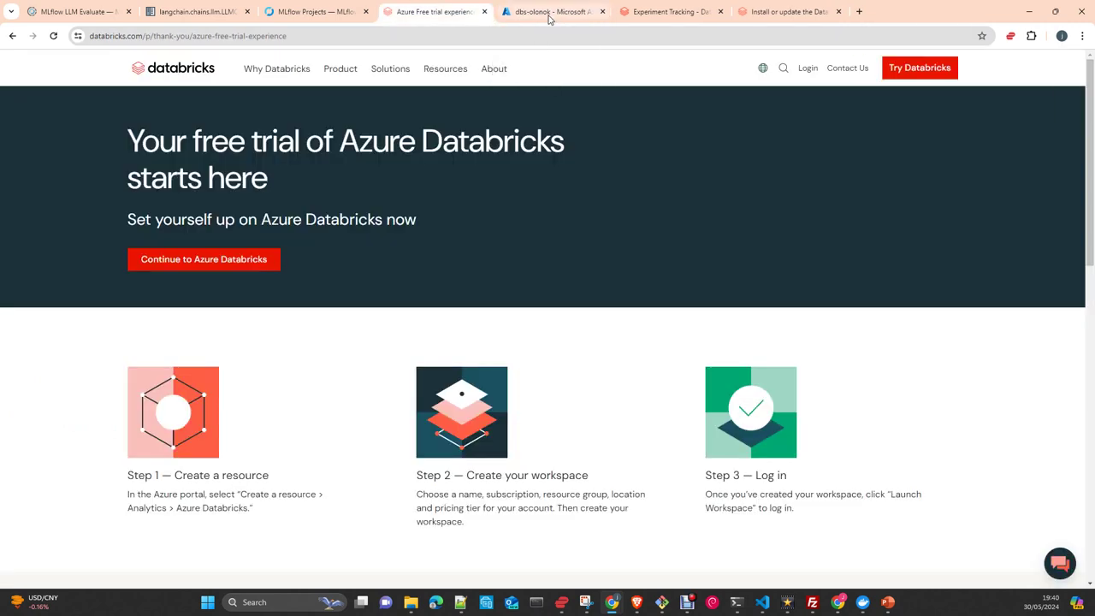
# Review the dbs-olonok workspace overview, then go to the Experiment Tracking tab.
pyautogui.click(547, 12)
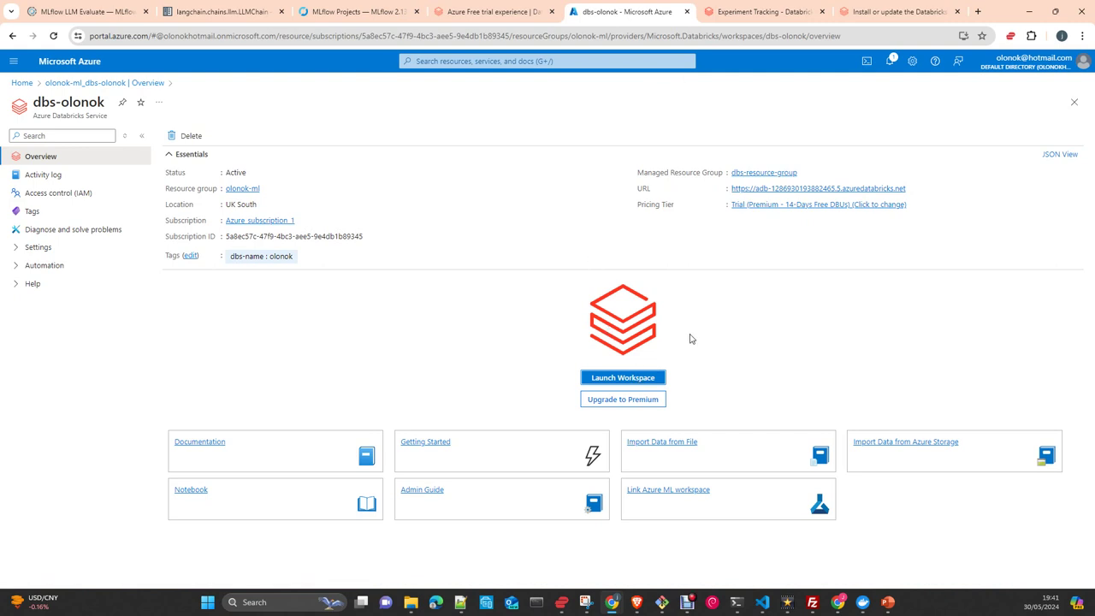
pyautogui.click(759, 12)
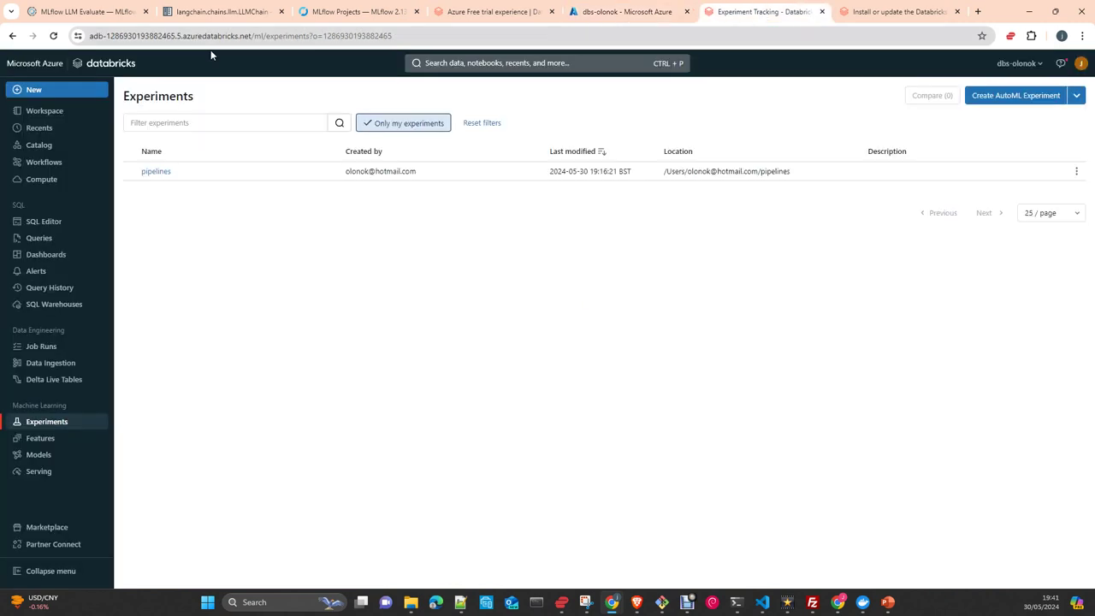
# Go from the Workspace folder through account Settings > Developer to Access tokens management.
pyautogui.click(38, 114)
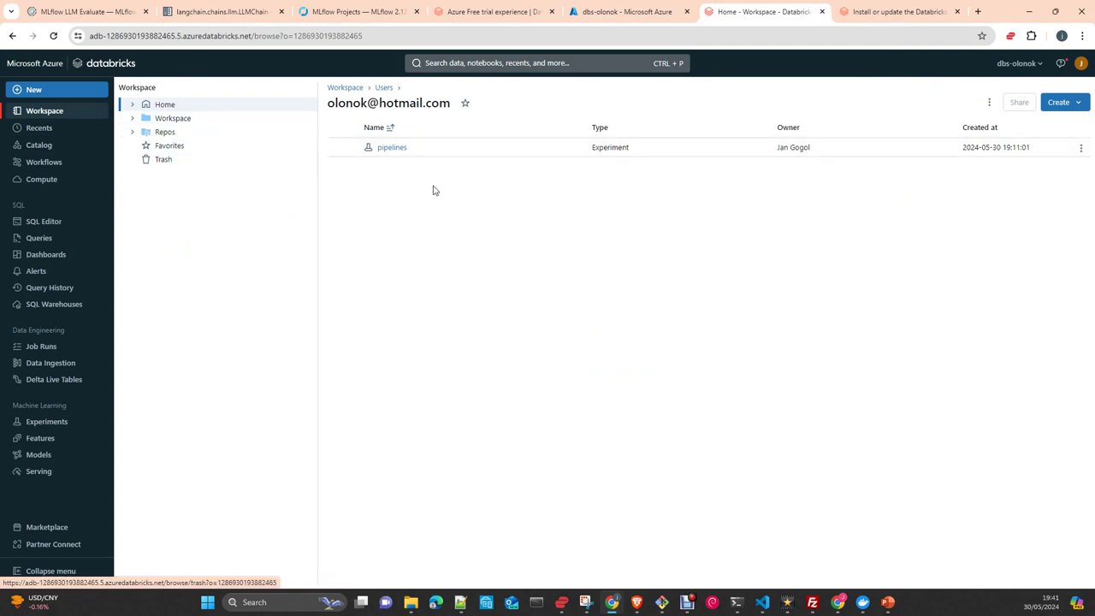
pyautogui.click(1079, 66)
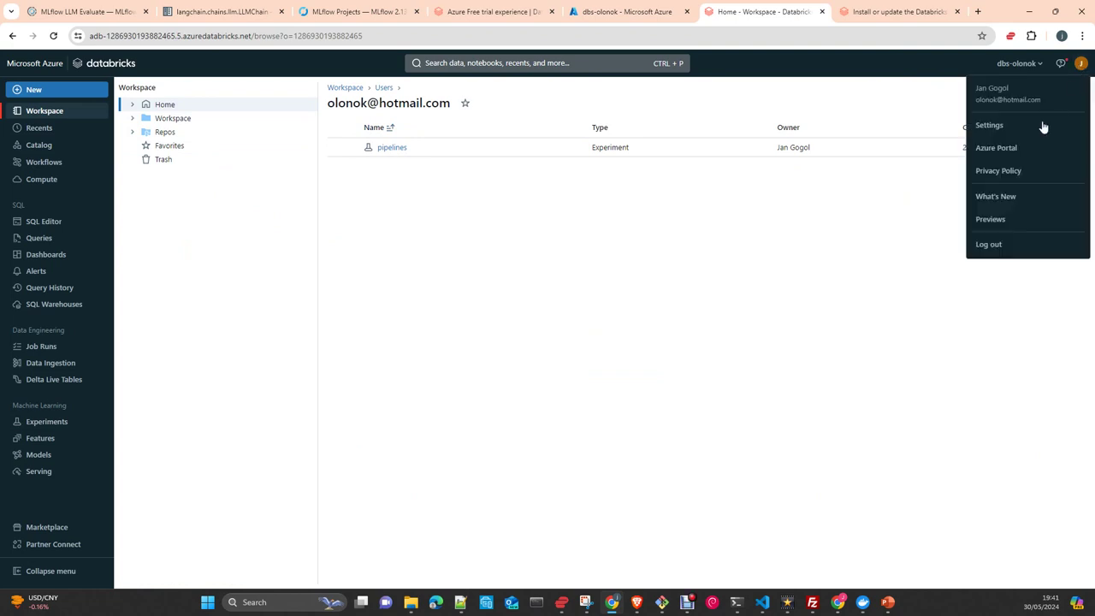
pyautogui.click(1007, 126)
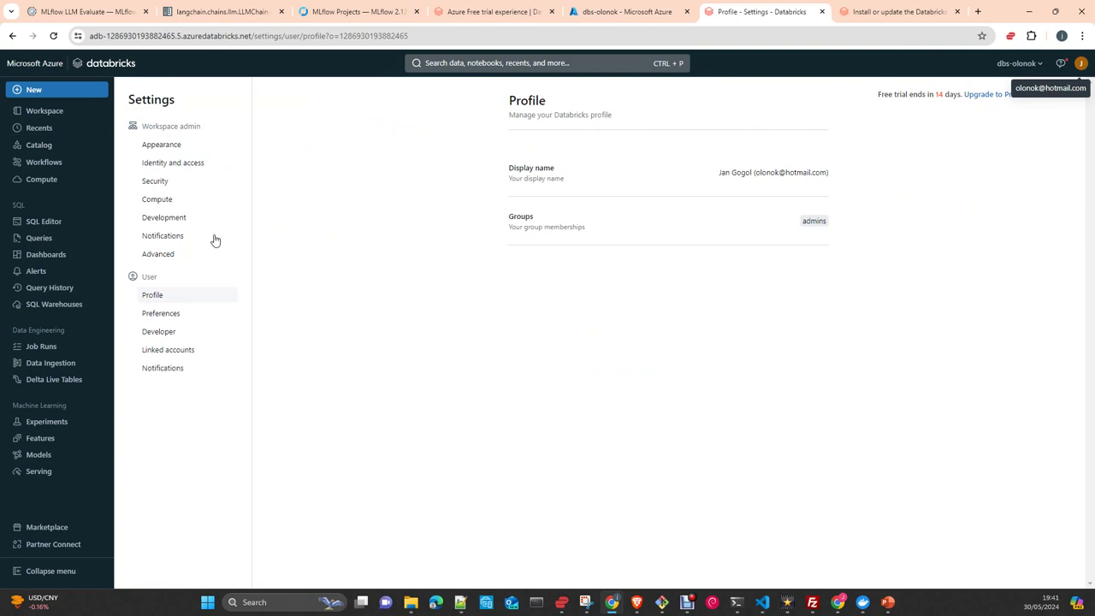
pyautogui.click(162, 336)
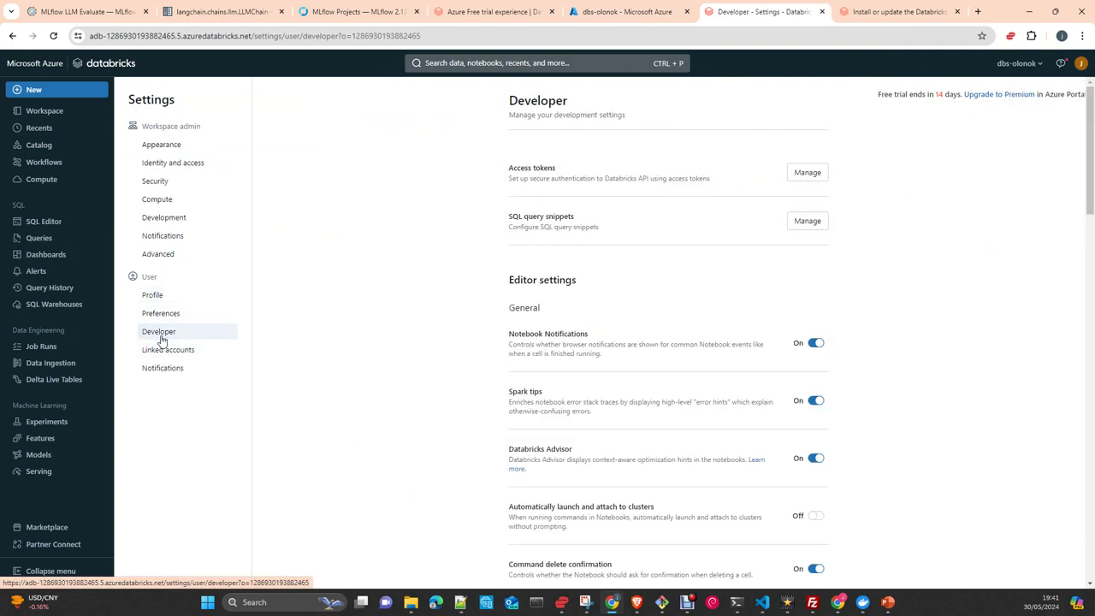
pyautogui.click(812, 173)
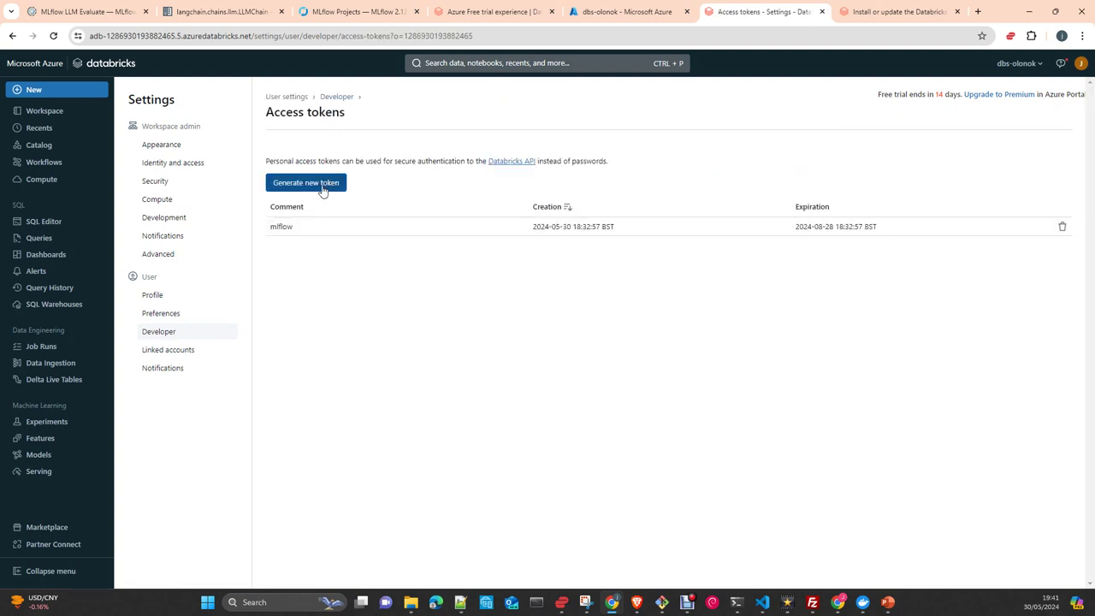
# Generate an access token commented 'test', then revoke it, leaving only the mlflow token.
pyautogui.click(323, 184)
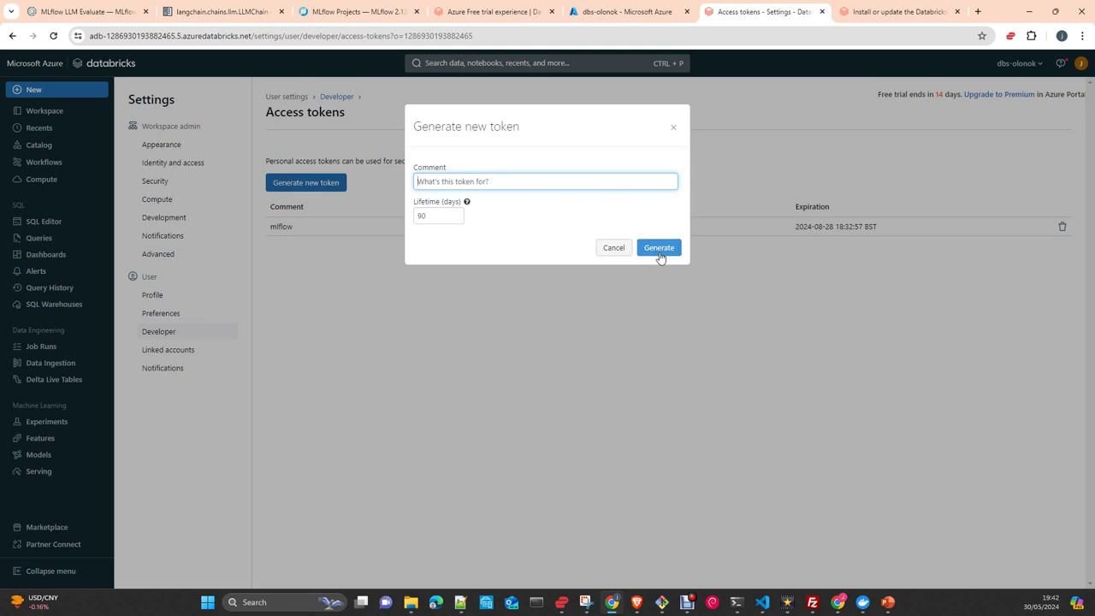
pyautogui.click(435, 181)
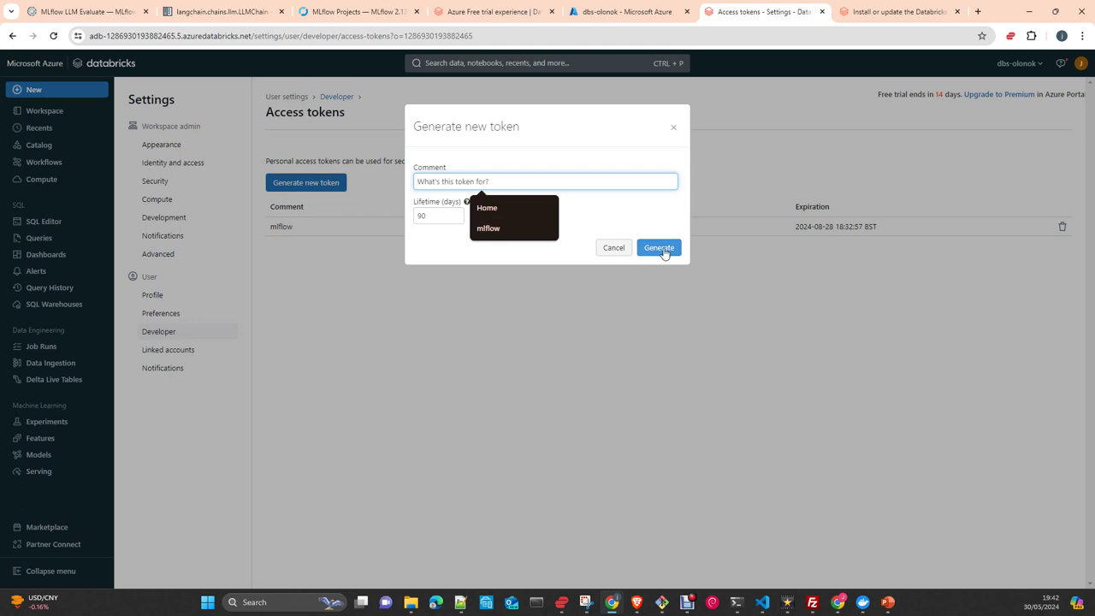
pyautogui.write('tye')
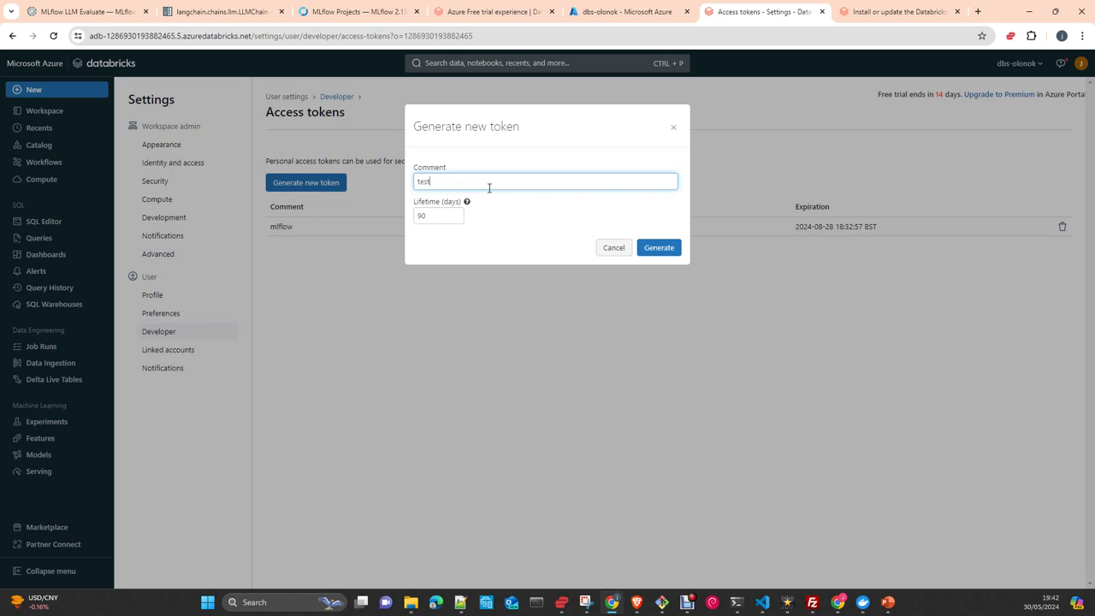
pyautogui.click(659, 247)
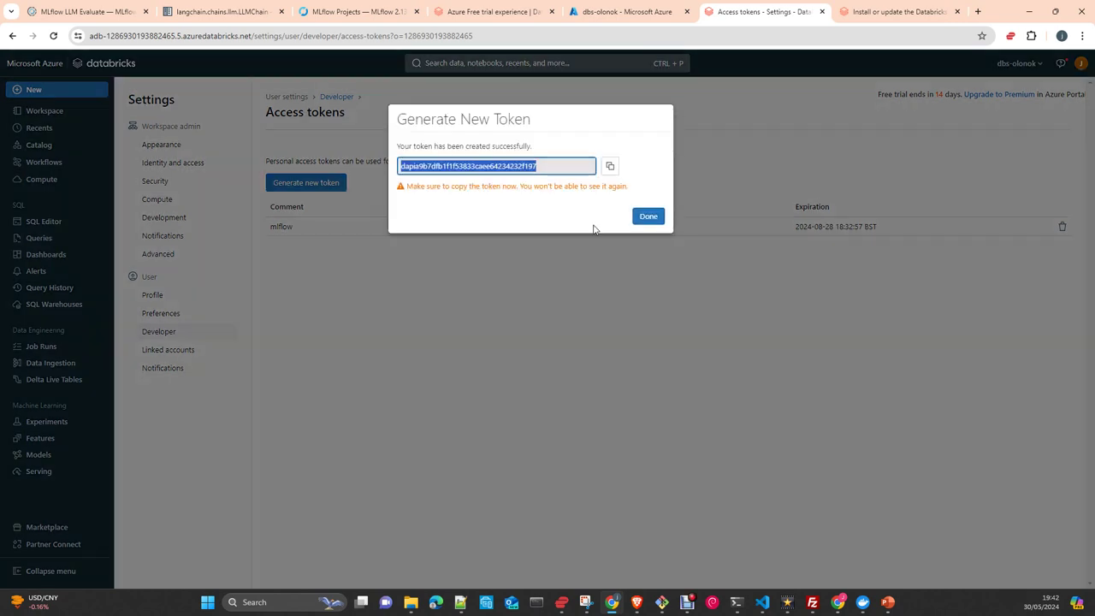
pyautogui.click(650, 220)
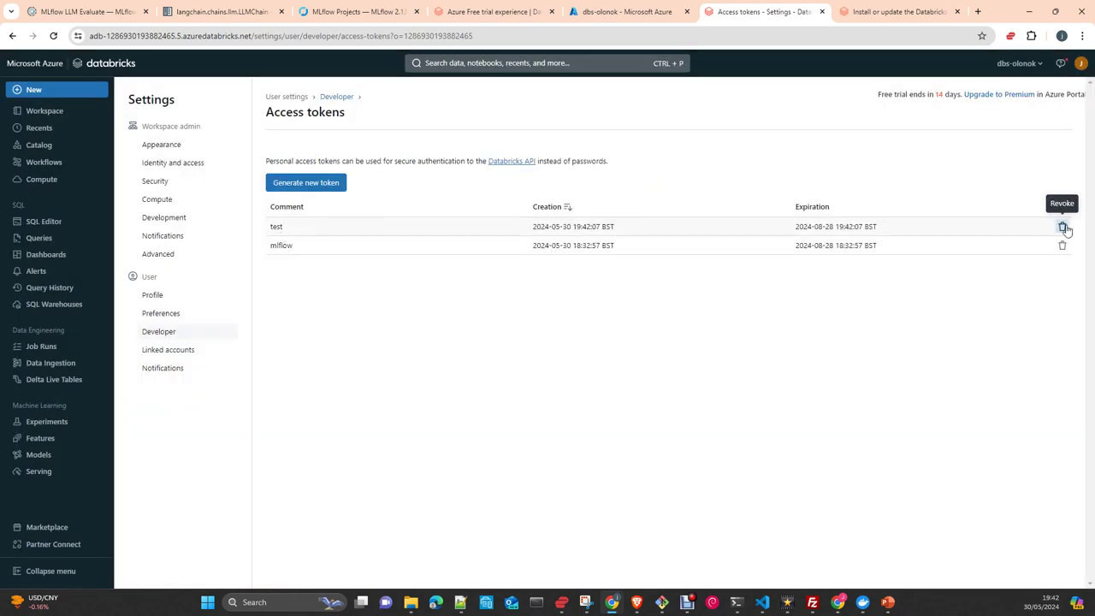
pyautogui.click(1063, 226)
pyautogui.click(686, 367)
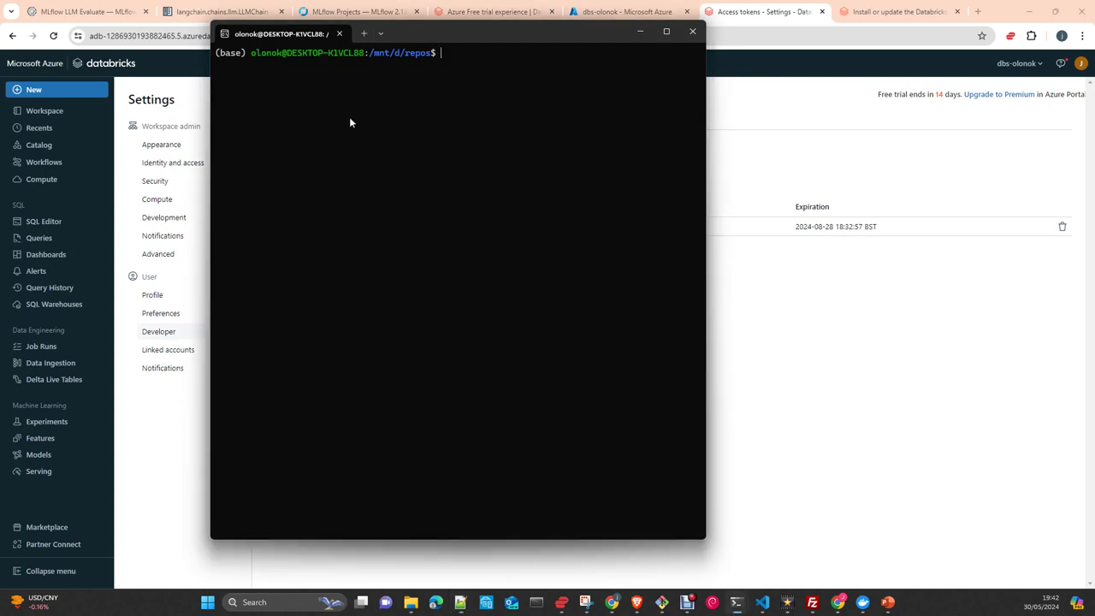
# Paste the Databricks CLI install and PATH commands, then cancel both.
pyautogui.hotkey('ctrl', 'v')
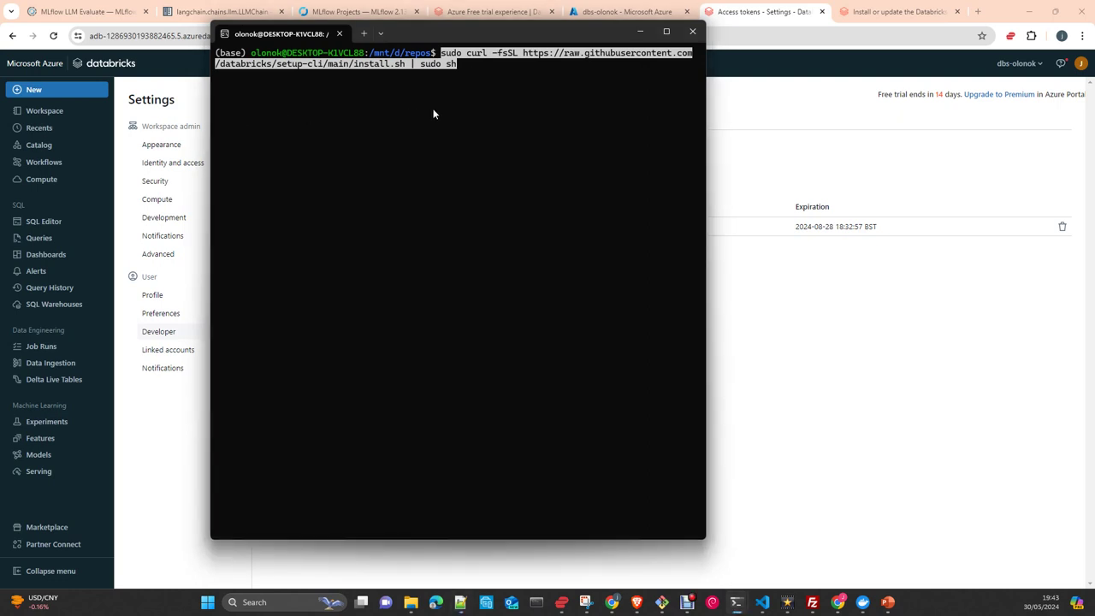
pyautogui.hotkey('ctrl', 'c')
pyautogui.hotkey('ctrl', 'v')
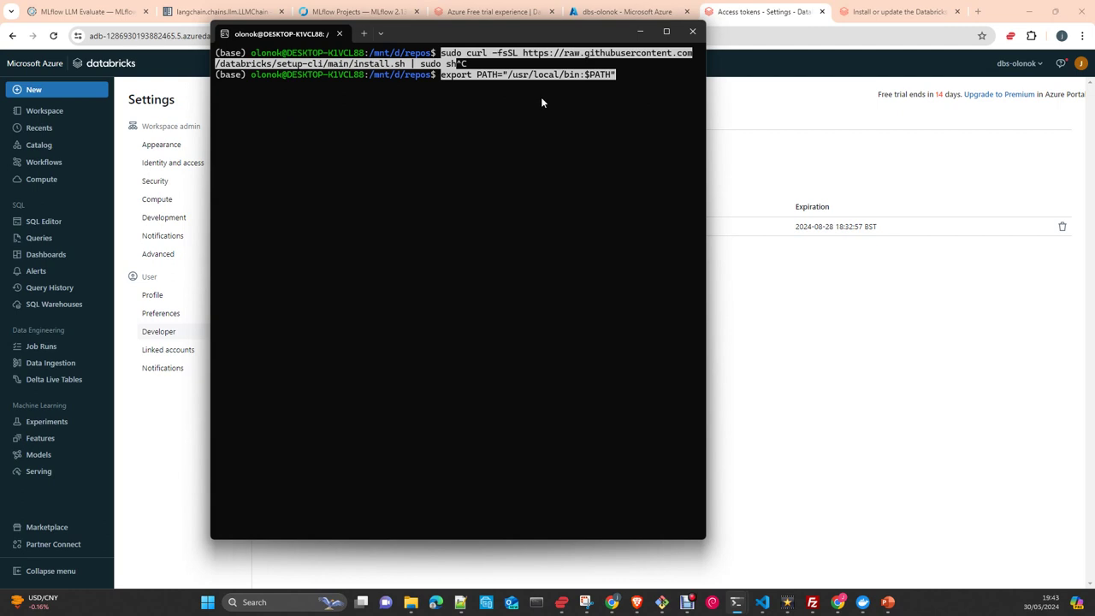
pyautogui.hotkey('ctrl', 'c')
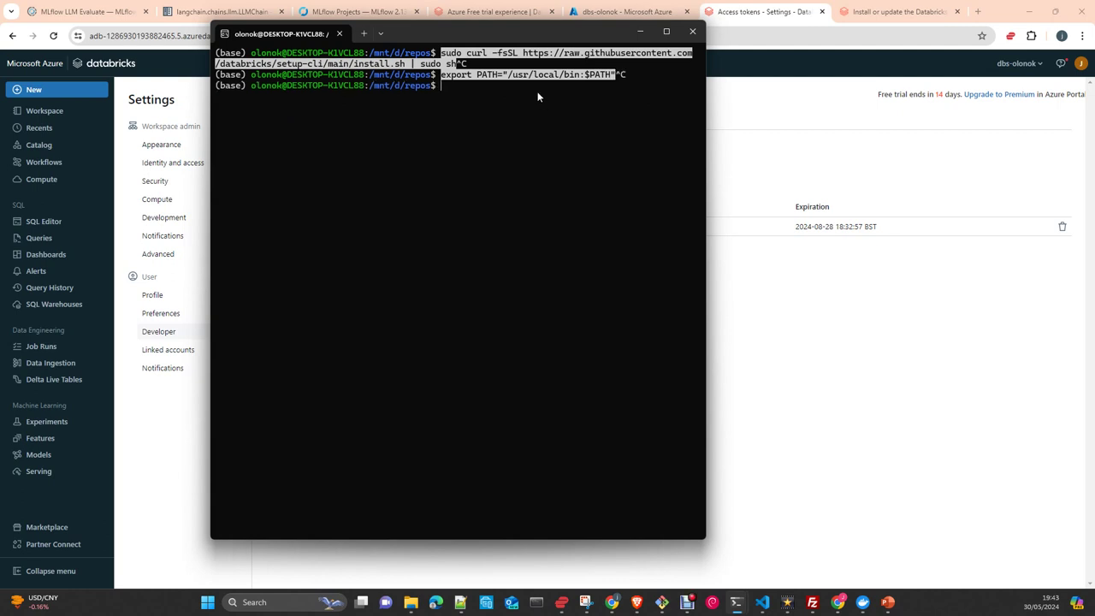
# Run databricks -v to confirm CLI v0.220.0, then minimize the terminal.
pyautogui.write('databricks -v')
pyautogui.press('Return')
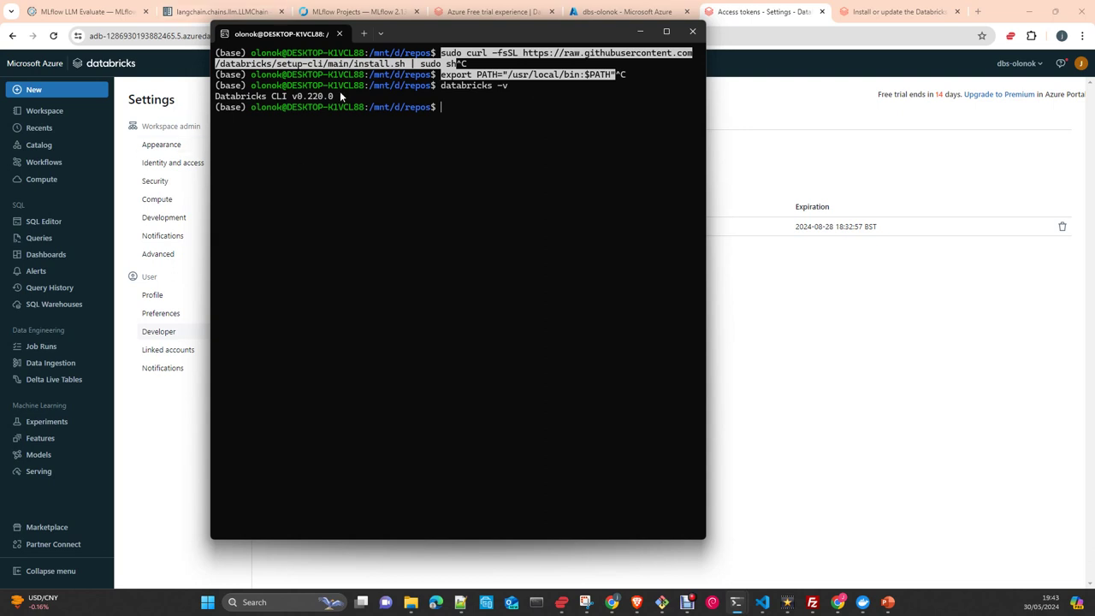
pyautogui.moveTo(340, 96); pyautogui.dragTo(215, 99)
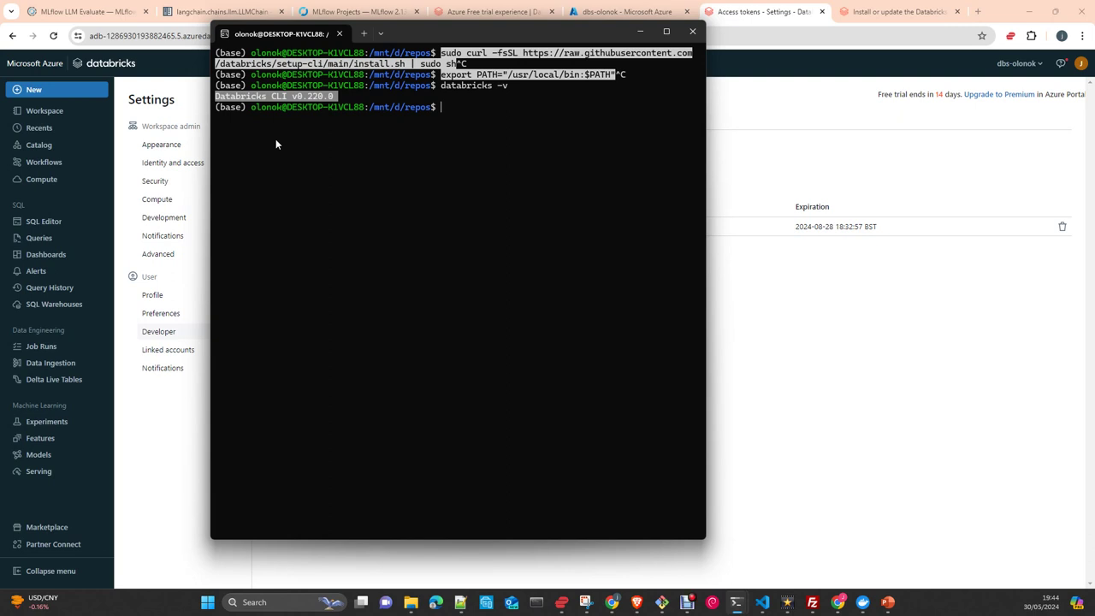
pyautogui.click(643, 33)
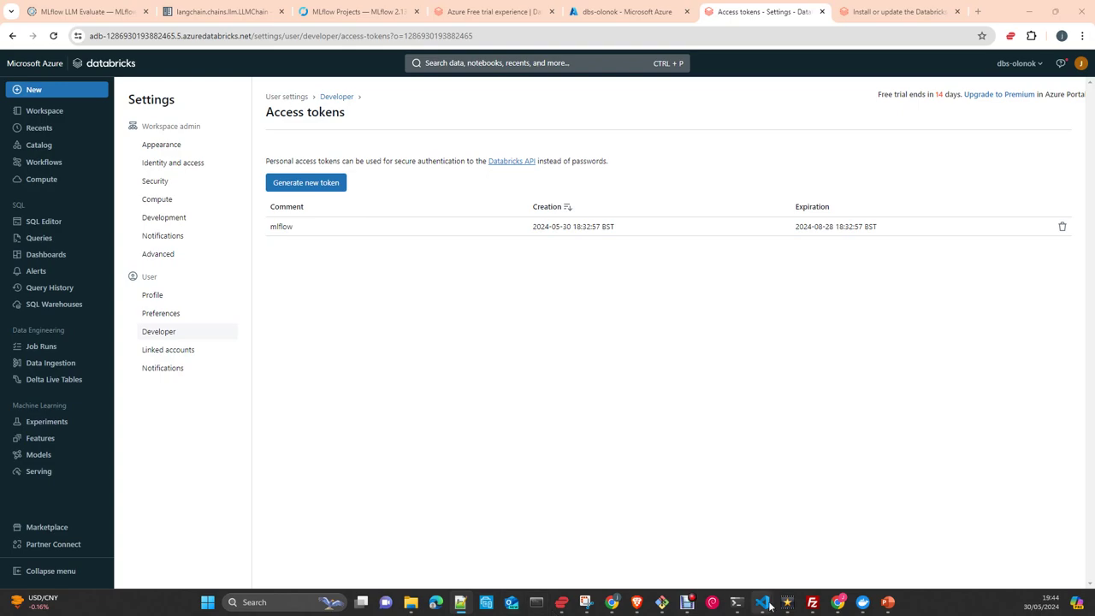
# Bring the main.py VS Code window forward, resize the terminal panel and open README.md.
pyautogui.moveTo(762, 602)
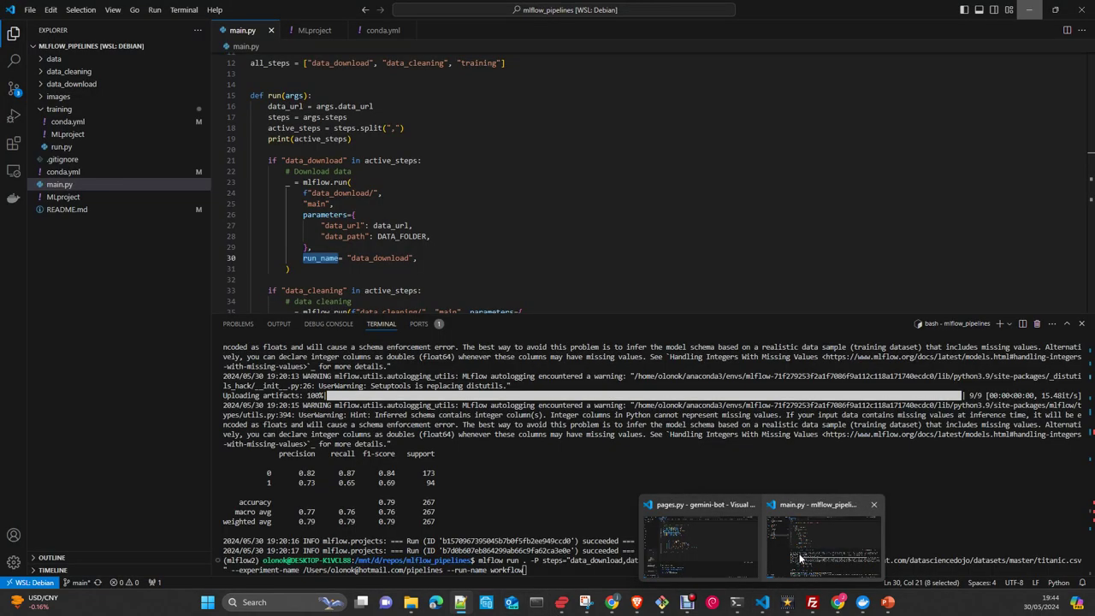
pyautogui.click(800, 556)
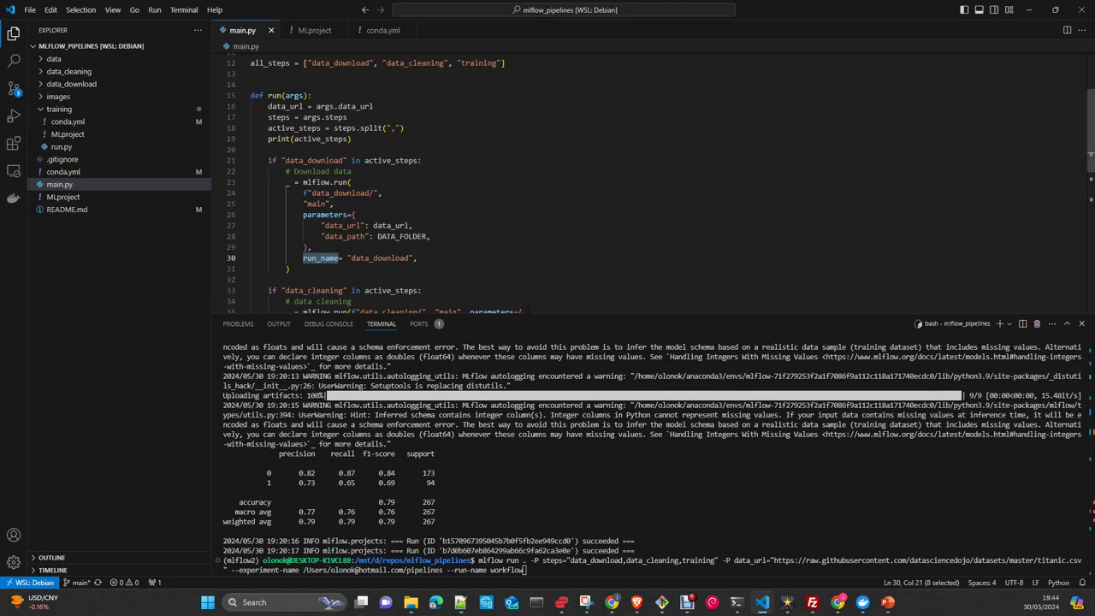
pyautogui.moveTo(527, 315); pyautogui.dragTo(527, 229)
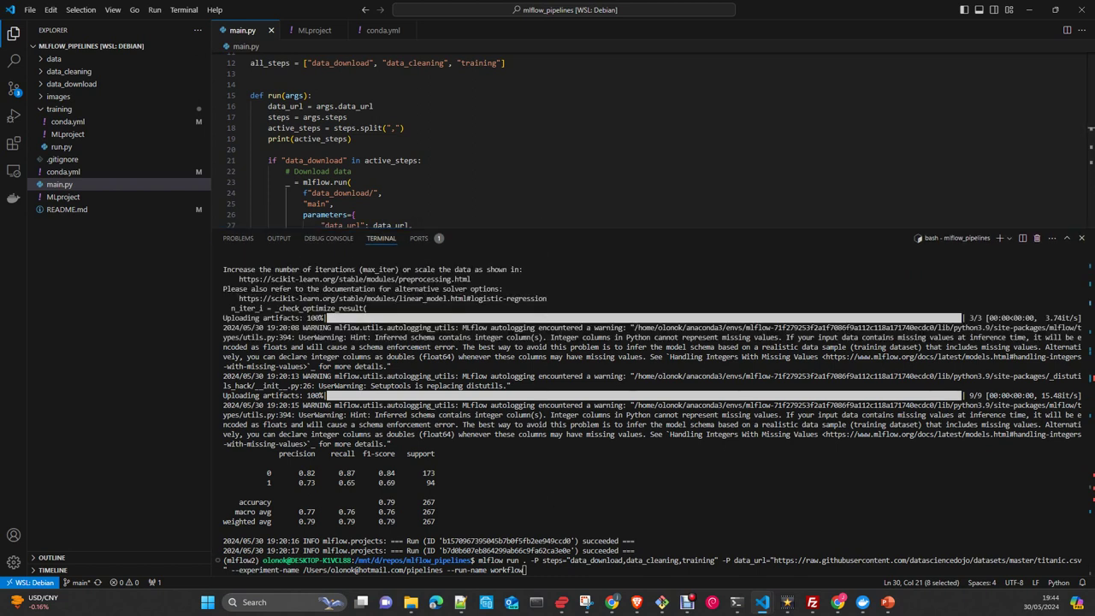
pyautogui.click(72, 217)
pyautogui.click(71, 212)
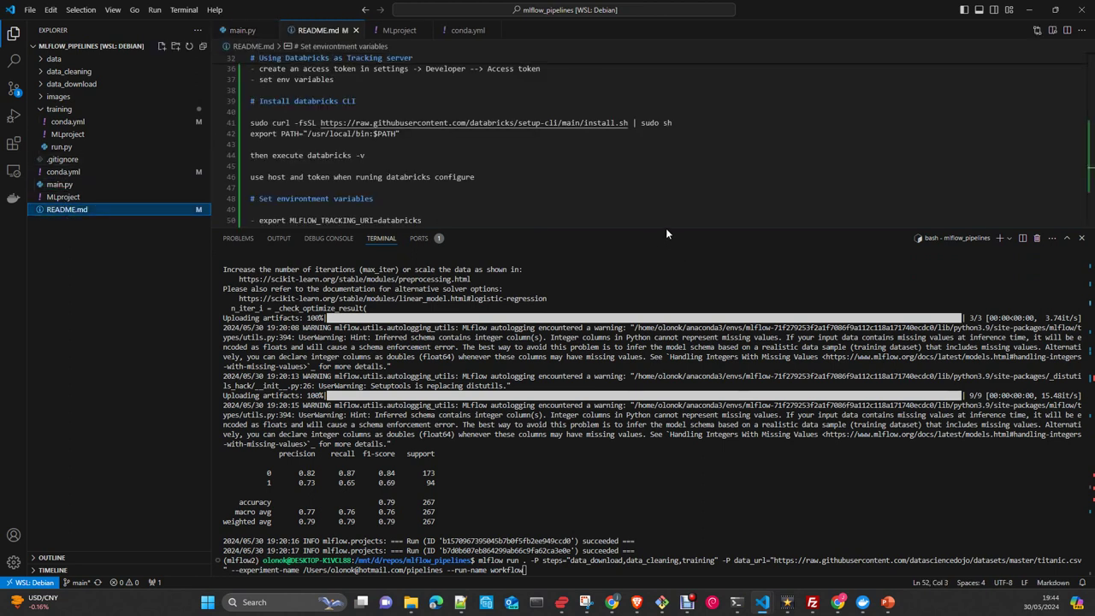
pyautogui.moveTo(666, 227); pyautogui.dragTo(664, 387)
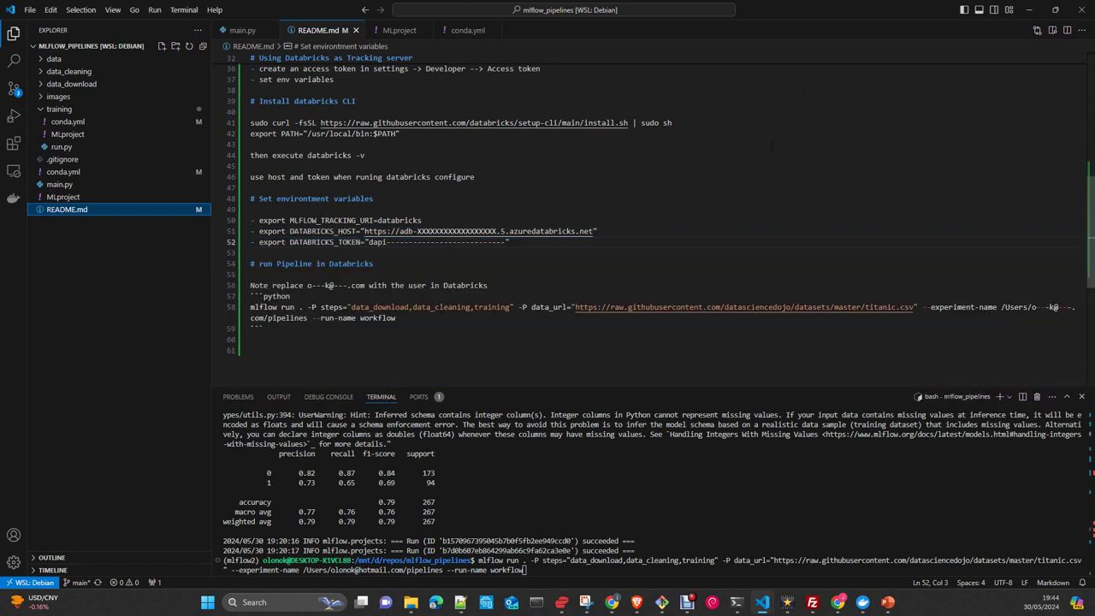
# Open a rendered README.md preview beside the source and scroll through it.
pyautogui.click(1052, 31)
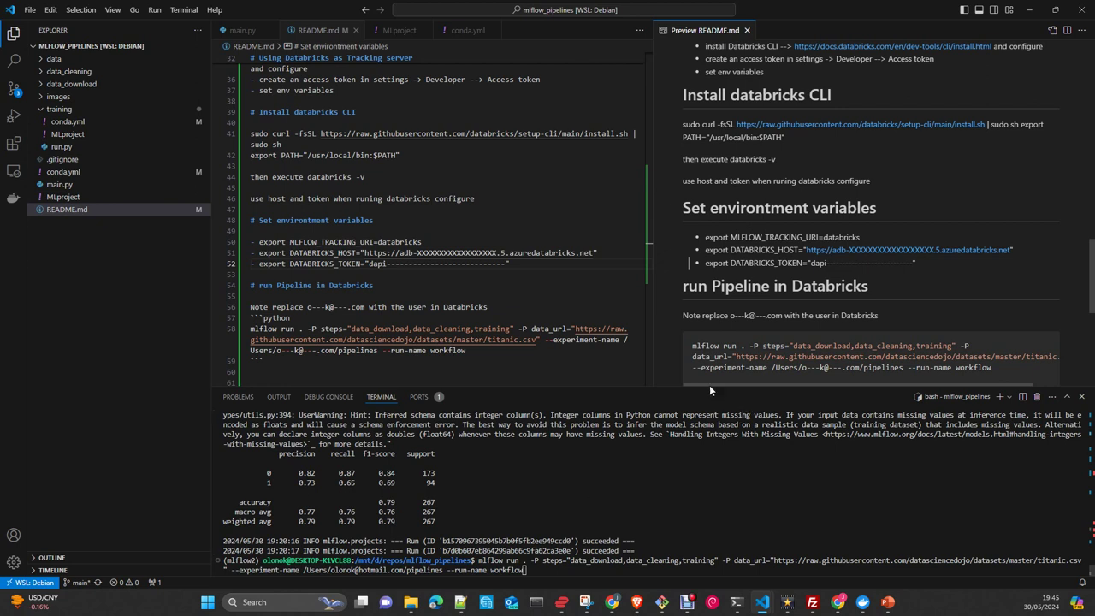
pyautogui.scroll(-1, 709, 316)
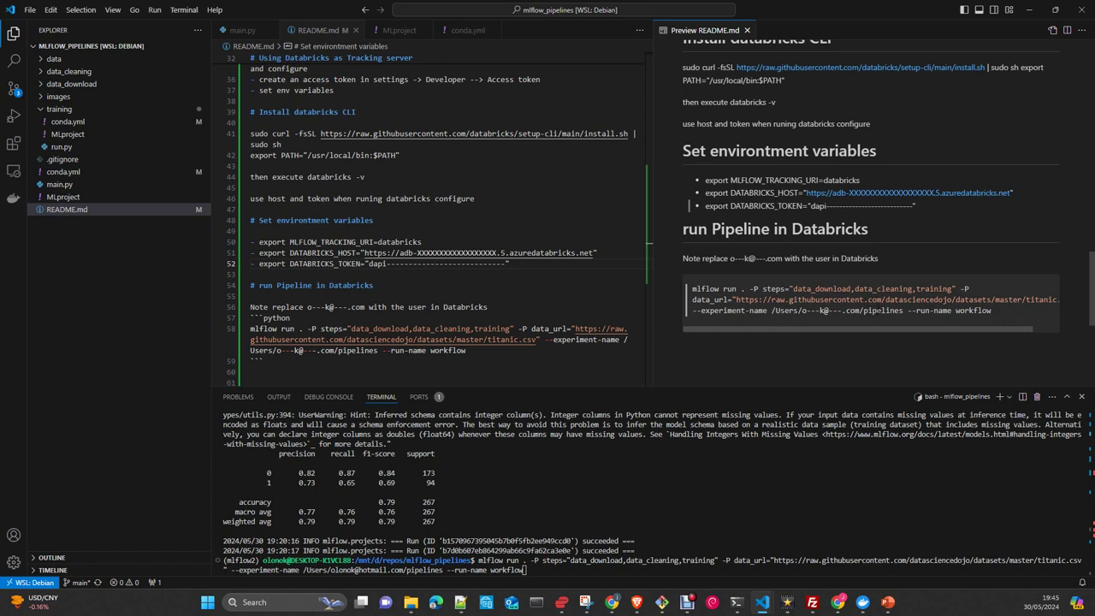
pyautogui.doubleClick(881, 310)
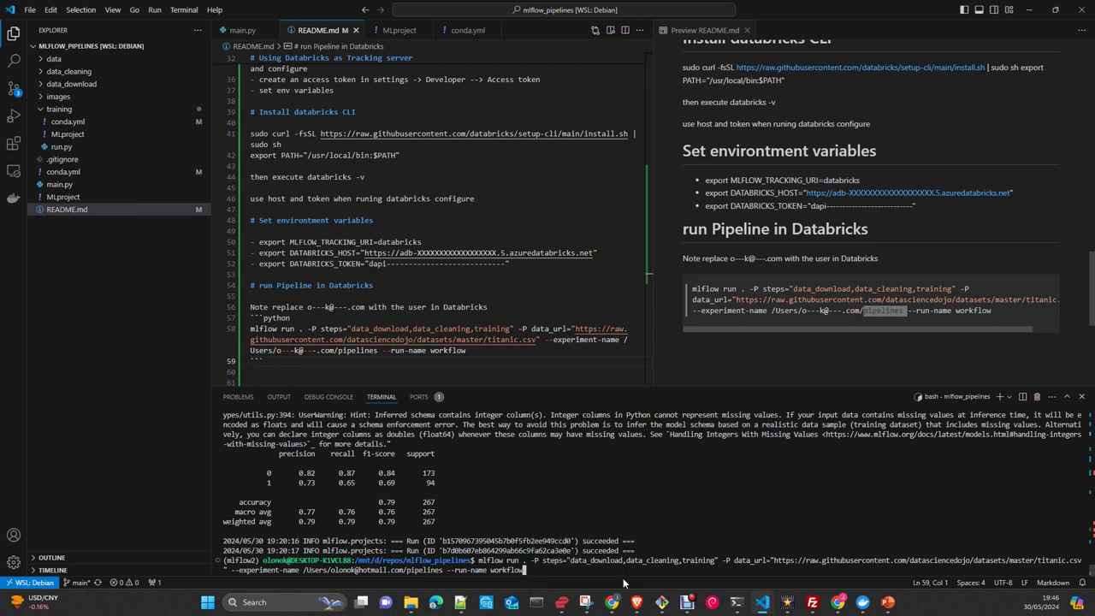
# Change --experiment-name to pipelines_databricks in the mlflow run command, run it, then show the desktop.
pyautogui.hotkey('ctrl', 'Left')
pyautogui.hotkey('ctrl', 'Left')
pyautogui.press('Left')
pyautogui.press('Left')
pyautogui.press('BackSpace')
pyautogui.write('_databt')
pyautogui.press('BackSpace')
pyautogui.write('rik')
pyautogui.press('BackSpace')
pyautogui.write('cks')
pyautogui.press('Return')
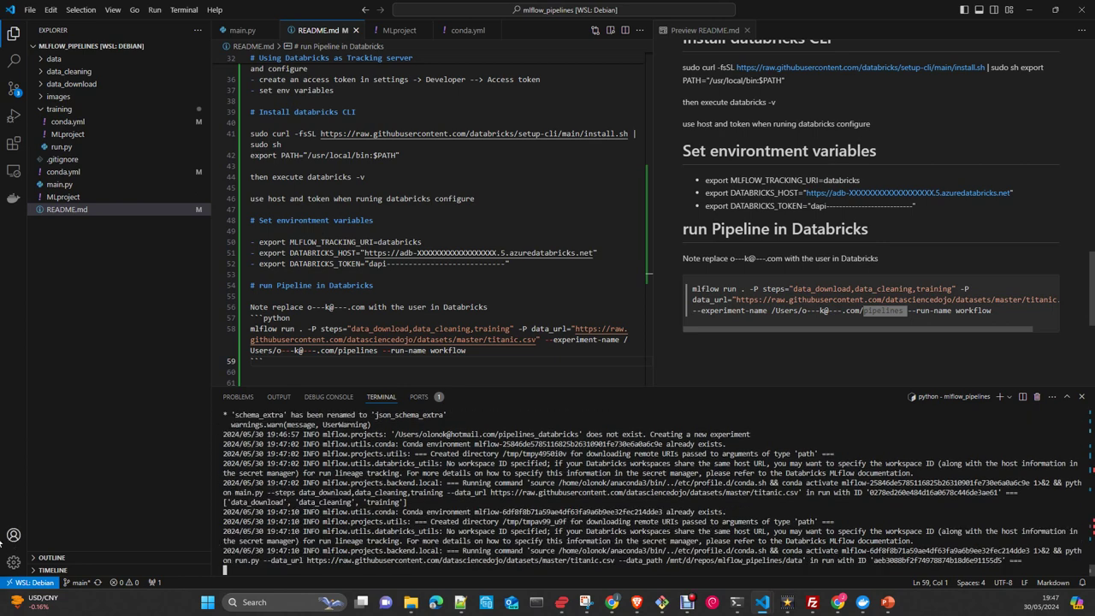
pyautogui.press('super+d')
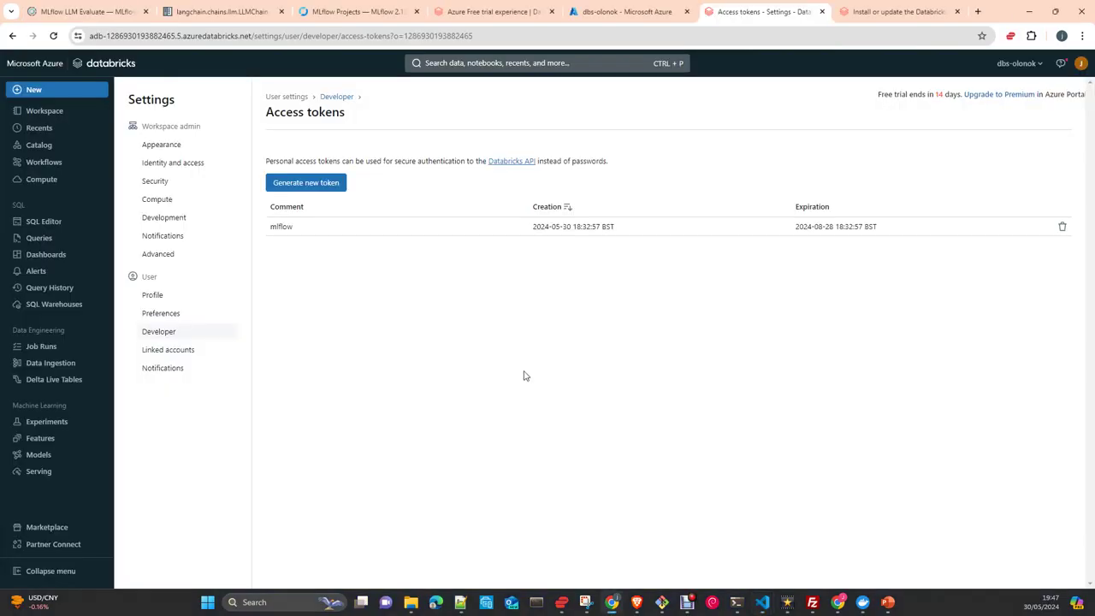
# Go to Experiments in the sidebar and open the 'pipelines' experiment.
pyautogui.click(45, 424)
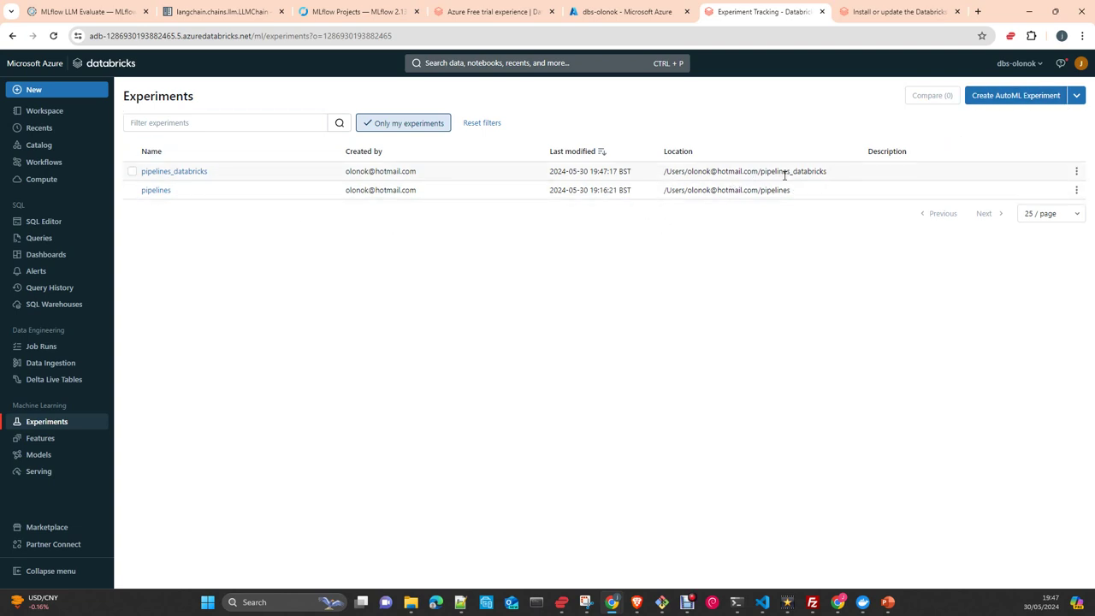
pyautogui.click(155, 191)
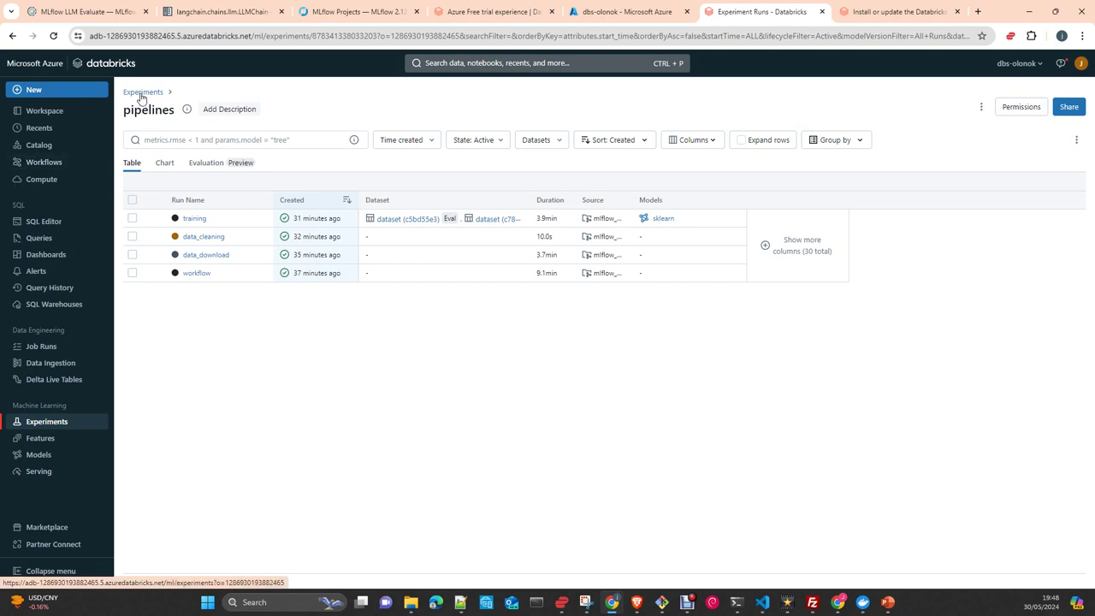
# Restore the Databricks browser window, then maximize it again.
pyautogui.doubleClick(1006, 17)
pyautogui.hotkey('alt', 'Tab')
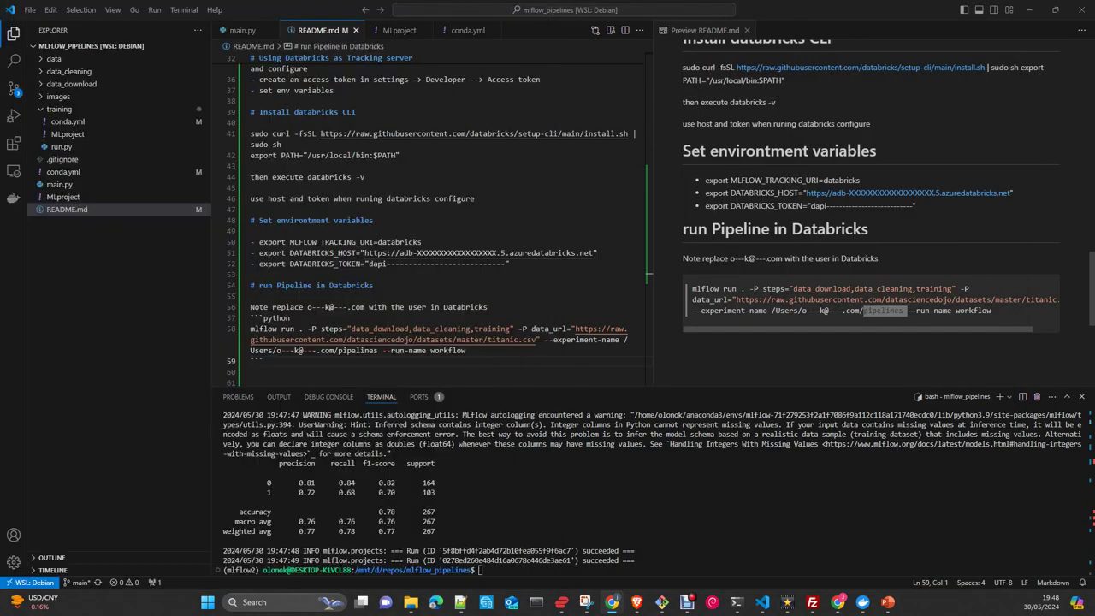
pyautogui.hotkey('alt', 'Tab')
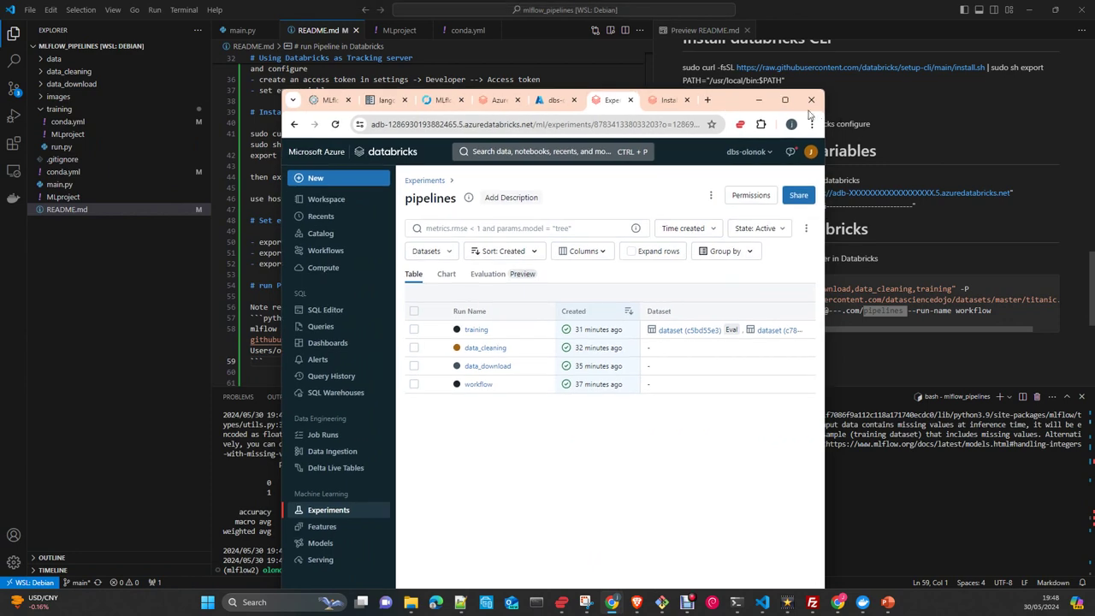
pyautogui.click(787, 101)
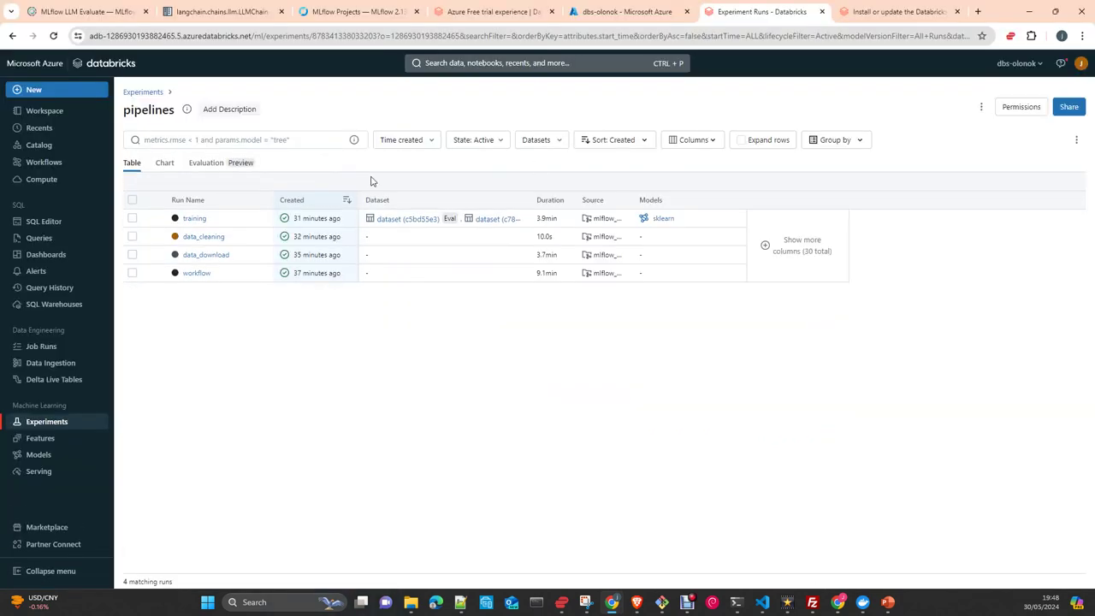
# Open the pipelines_databricks experiment, widen the Source column and open the workflow run.
pyautogui.click(144, 93)
pyautogui.click(161, 174)
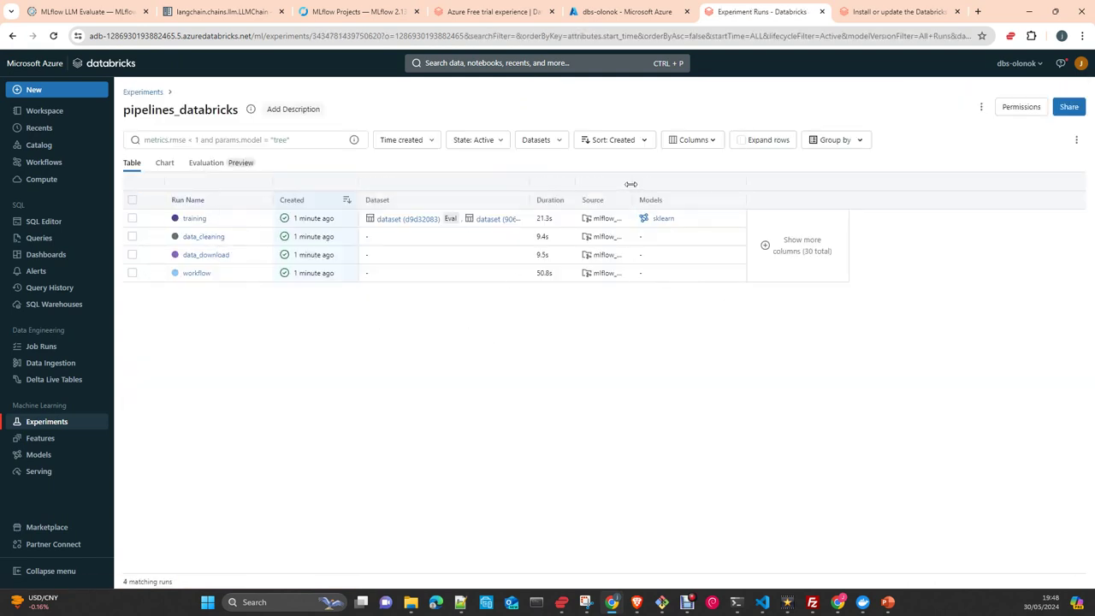
pyautogui.moveTo(633, 184); pyautogui.dragTo(726, 185)
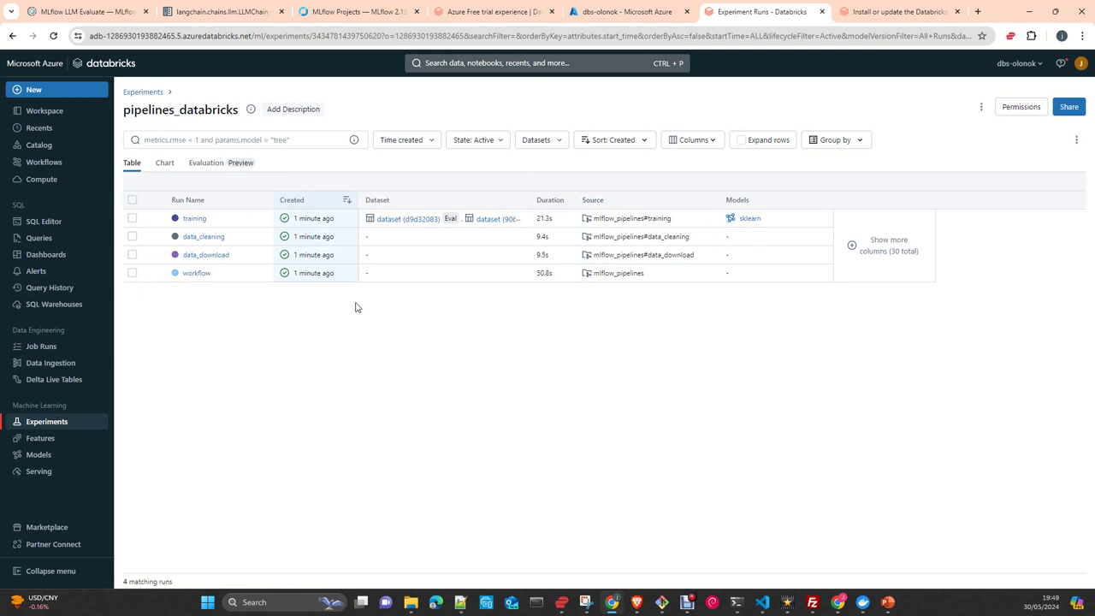
pyautogui.click(188, 276)
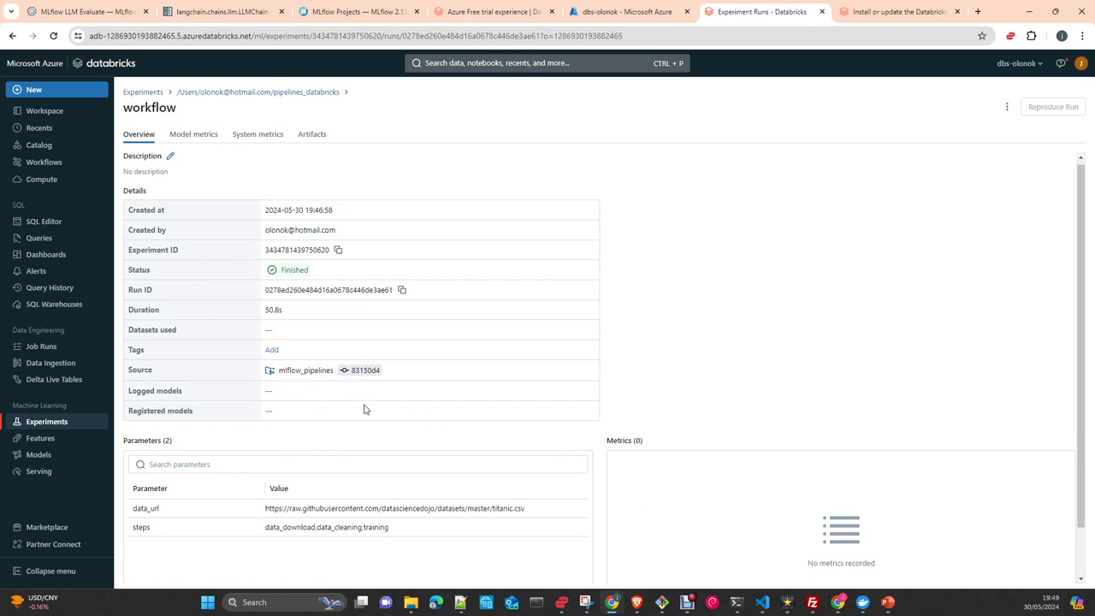
# Go back to the pipelines_databricks runs table and open the data_download run.
pyautogui.scroll(-1, 362, 408)
pyautogui.scroll(1, 368, 257)
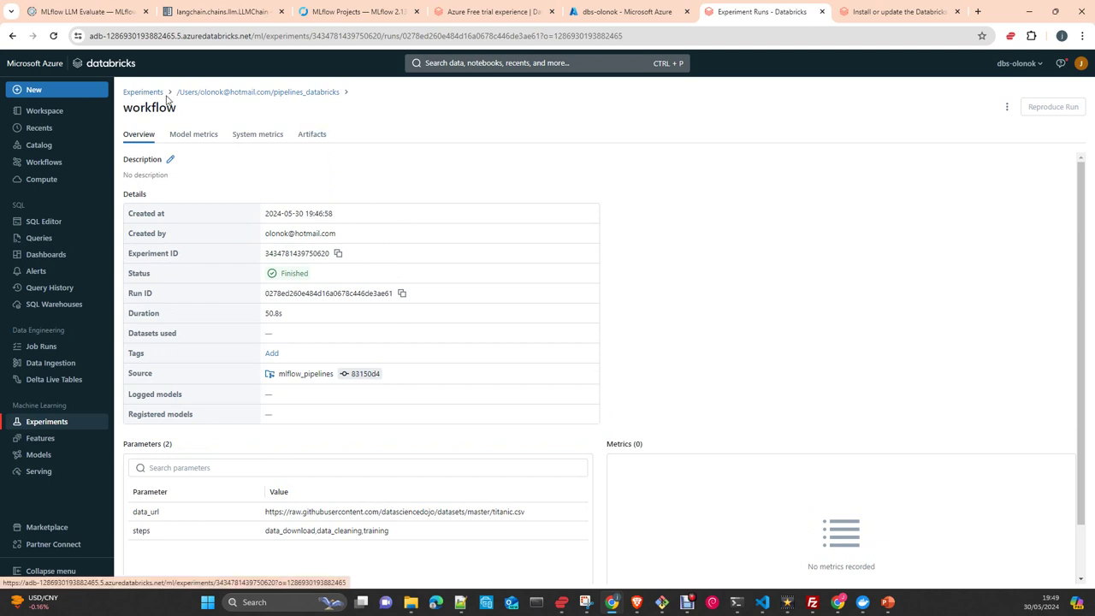
pyautogui.click(311, 92)
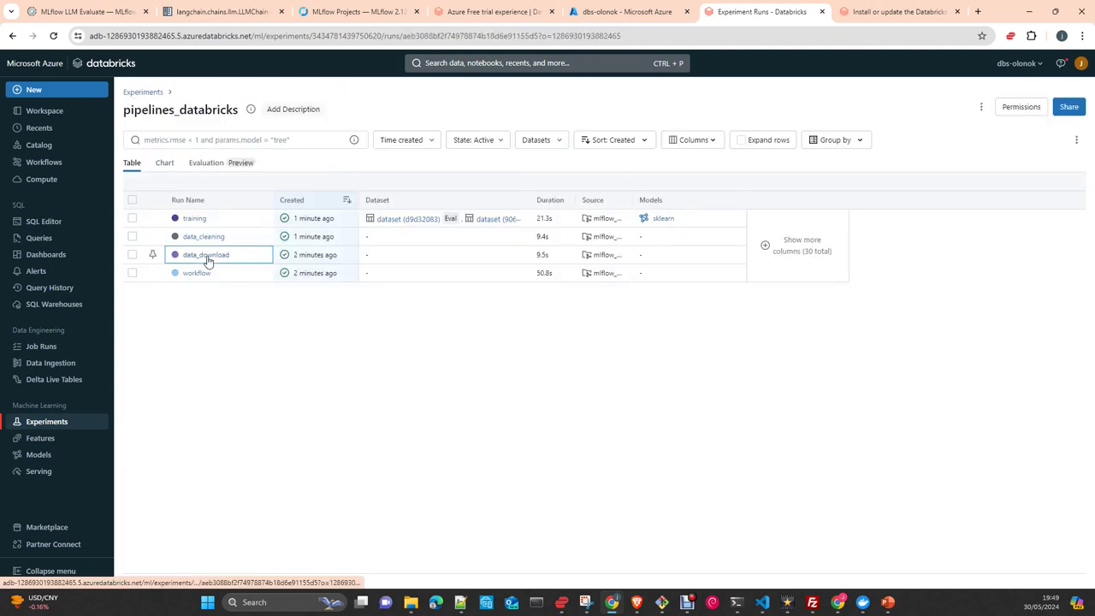
pyautogui.click(206, 256)
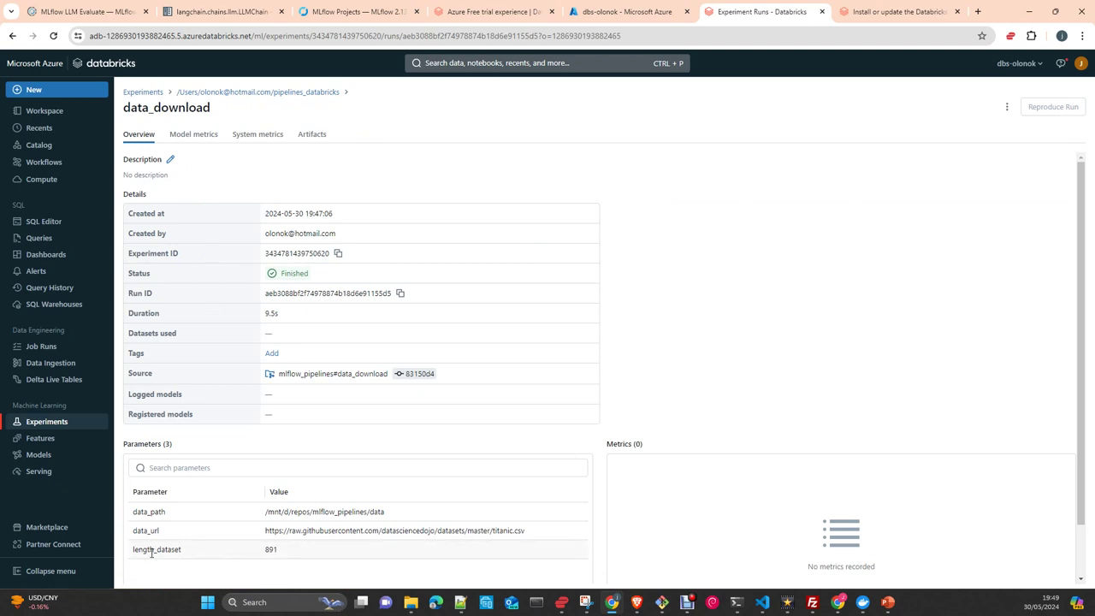
# Preview the data_download run's dataset/data.csv artifact, then switch to Docker Desktop.
pyautogui.click(311, 135)
pyautogui.click(129, 149)
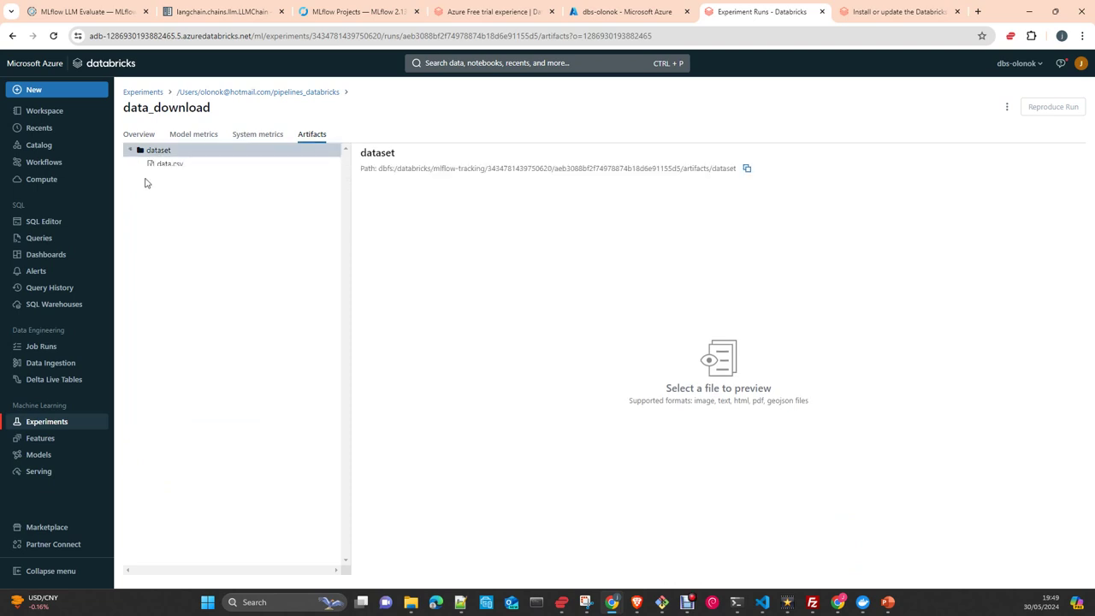
pyautogui.click(175, 166)
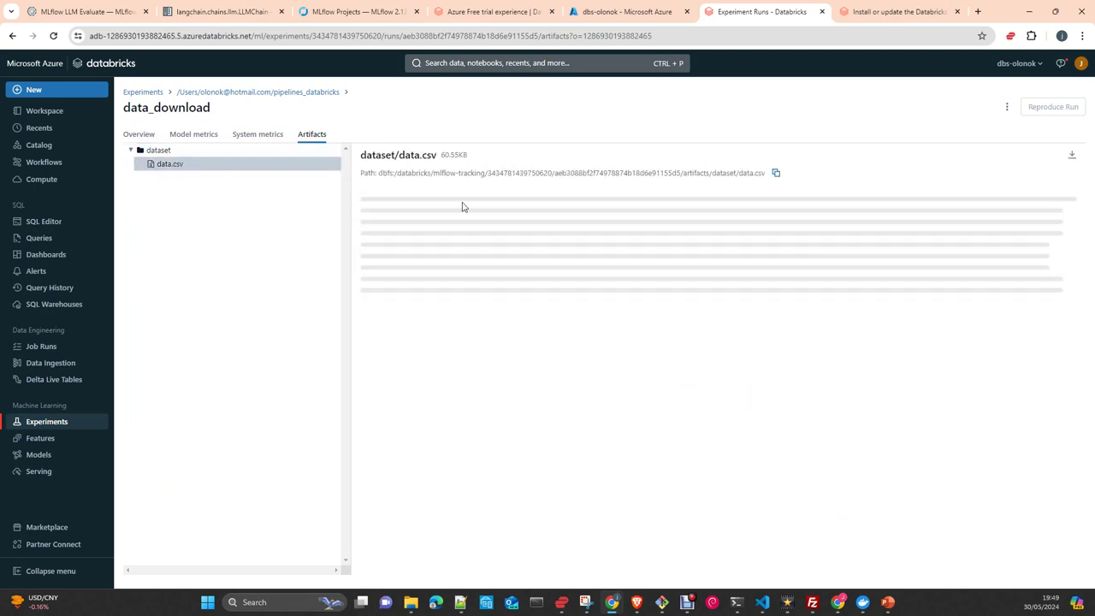
pyautogui.click(860, 603)
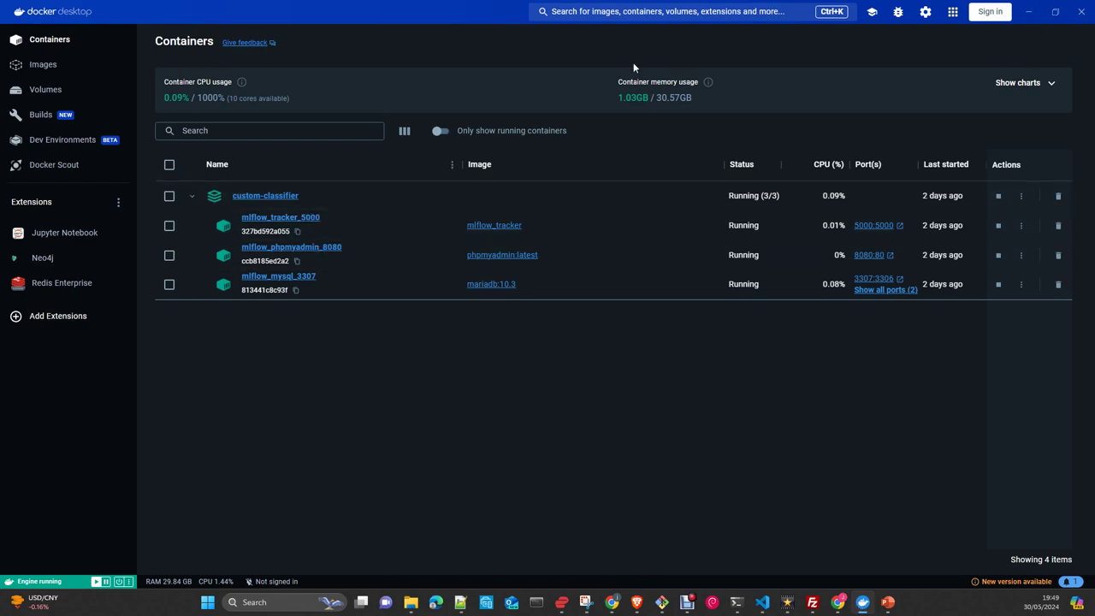
# Minimize Docker Desktop to get back to the data.csv preview in Databricks.
pyautogui.click(1028, 11)
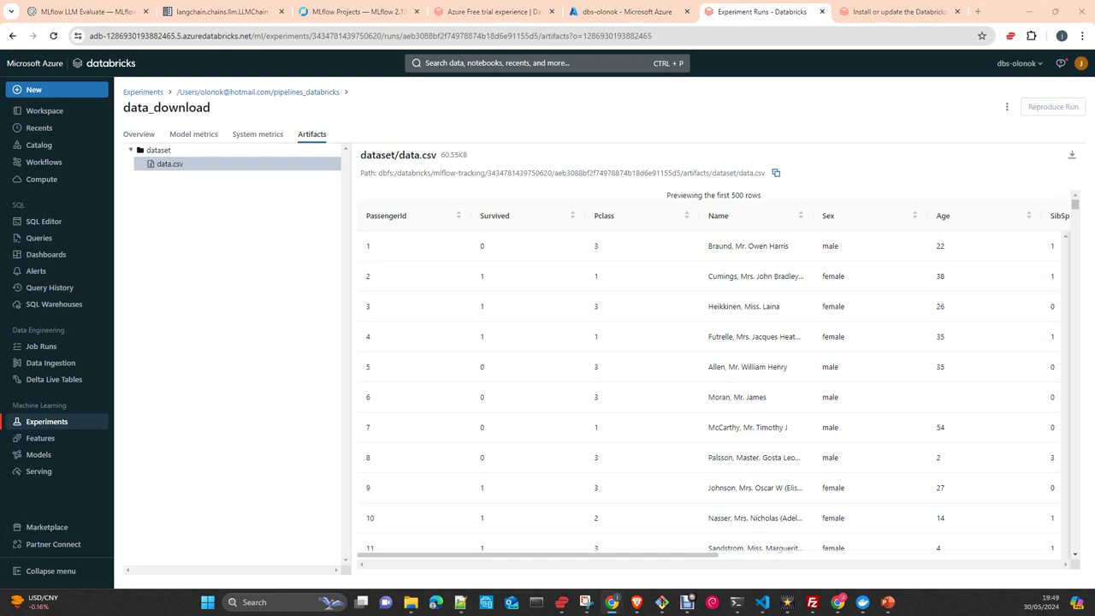
pyautogui.hotkey('alt', 'Tab')
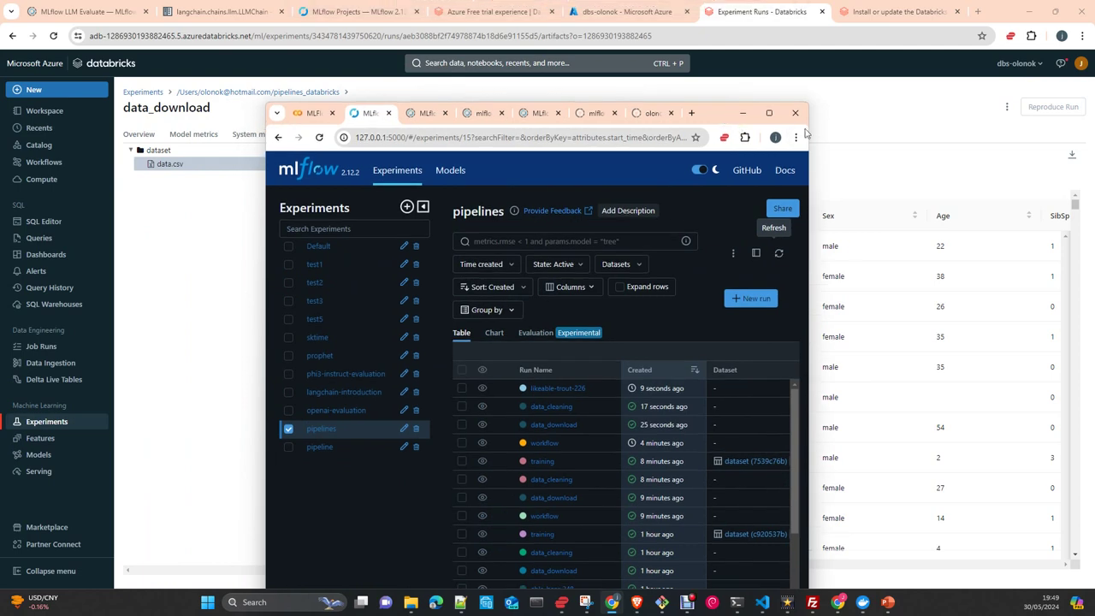
pyautogui.click(768, 114)
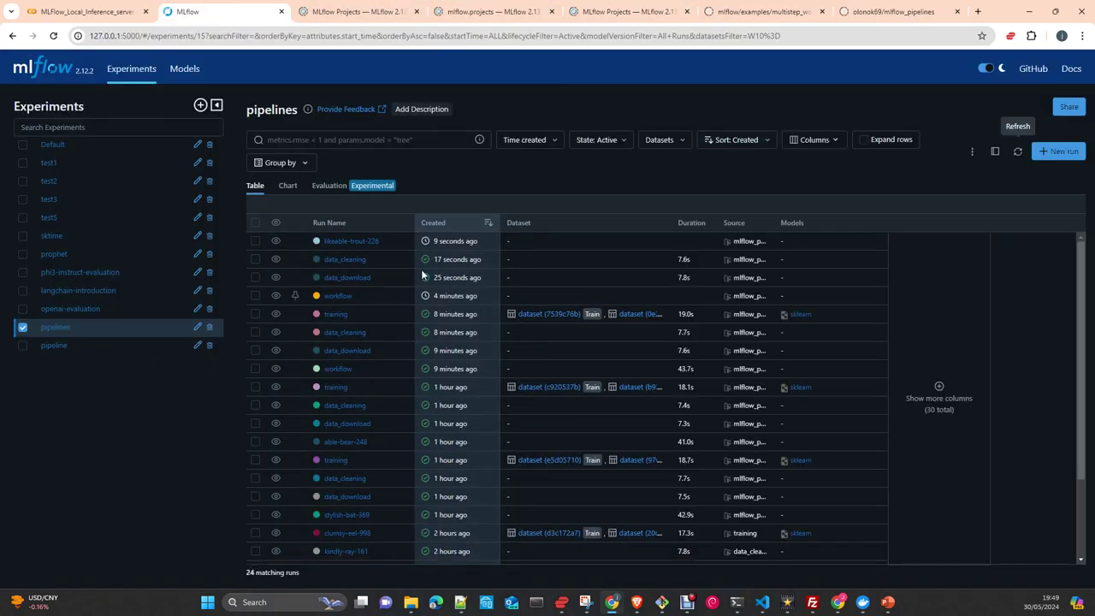
pyautogui.click(1017, 152)
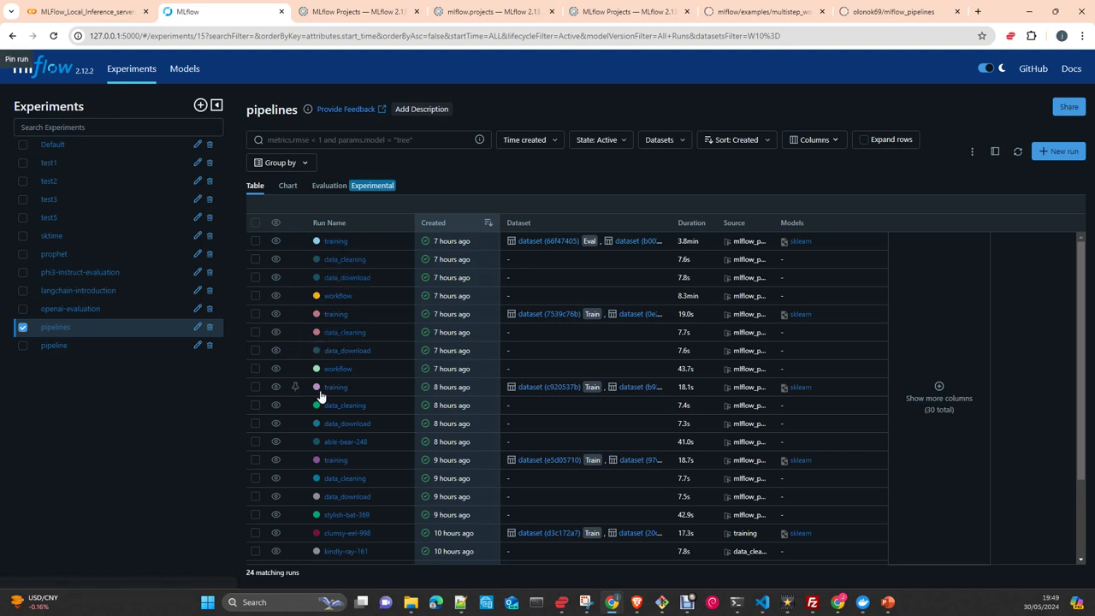
pyautogui.click(349, 279)
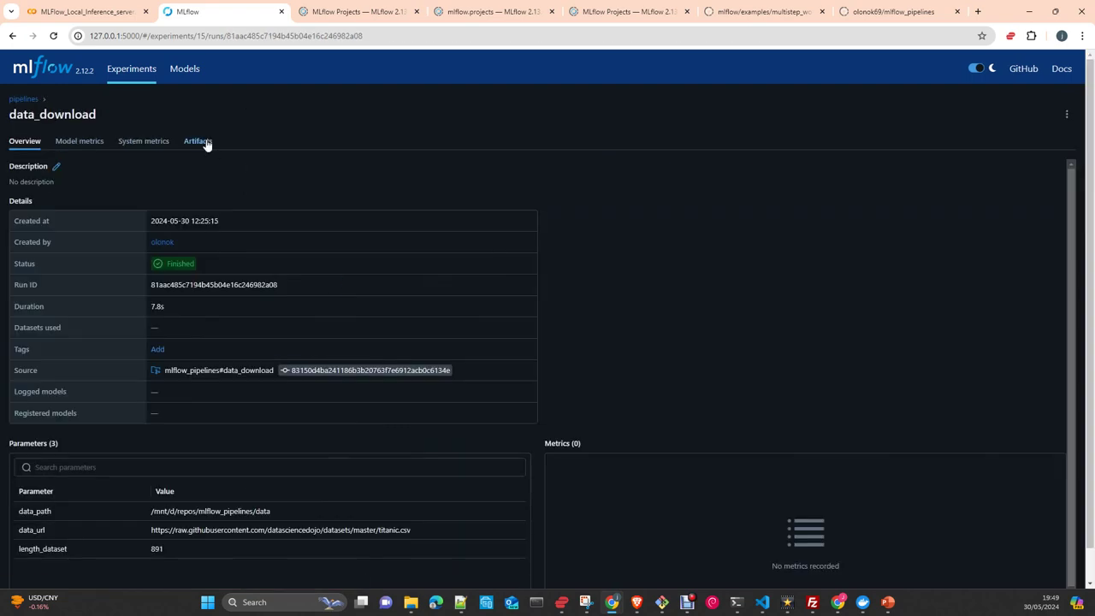
pyautogui.click(197, 141)
pyautogui.click(38, 142)
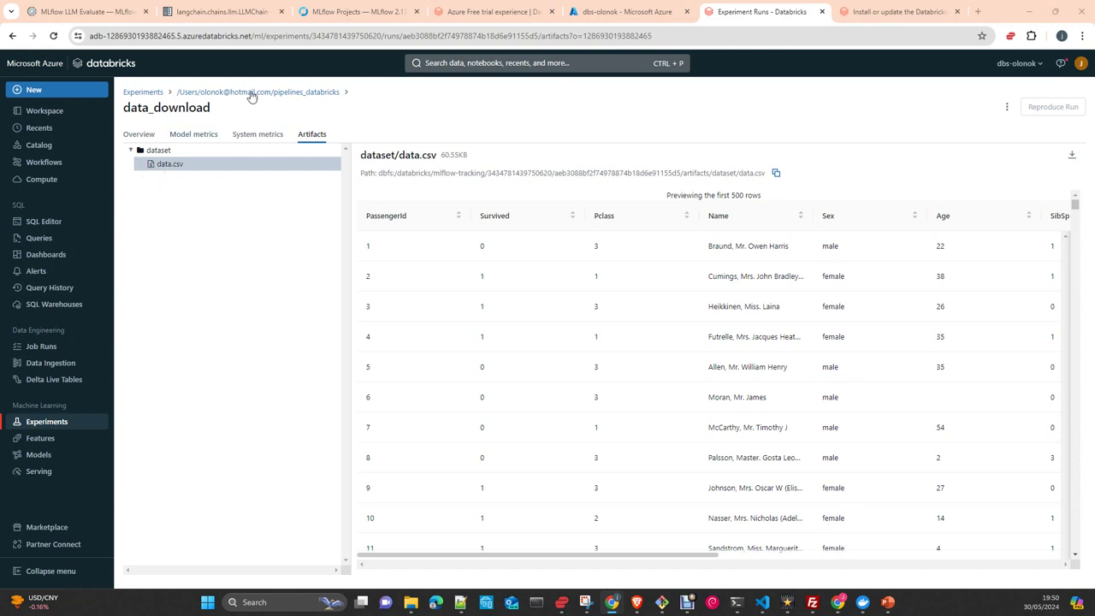
# View the data_cleaning run's artifacts, then return to the pipelines_databricks runs table.
pyautogui.click(287, 93)
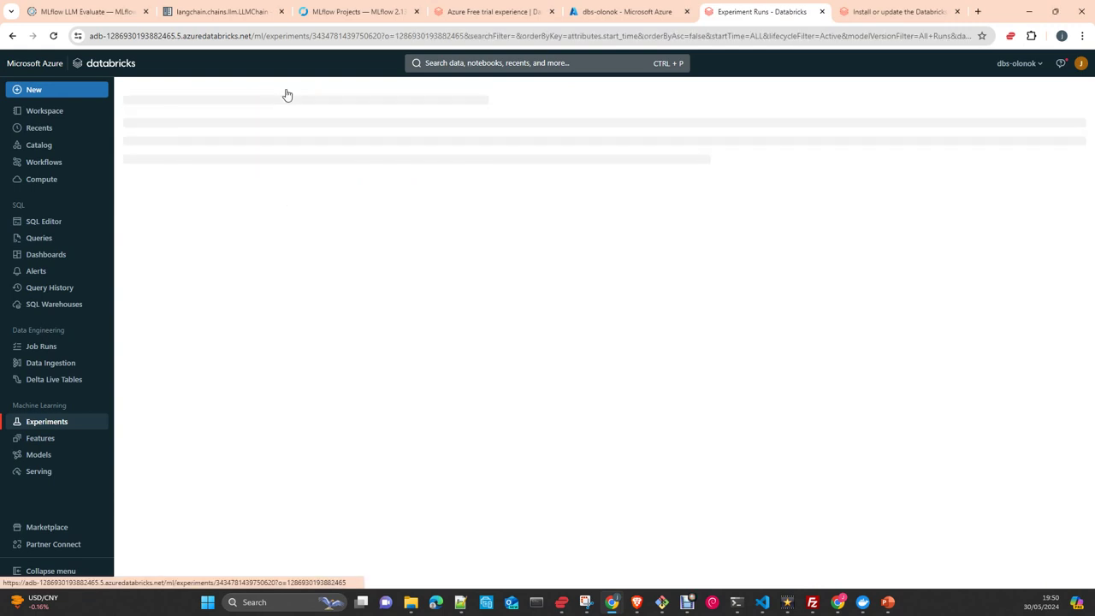
pyautogui.click(199, 240)
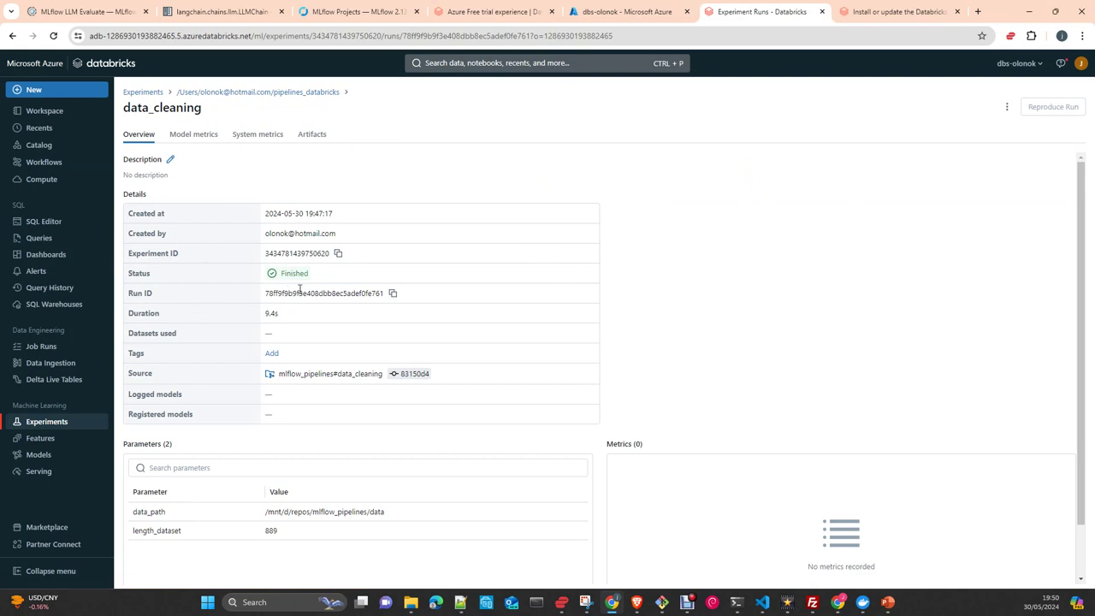
pyautogui.click(313, 136)
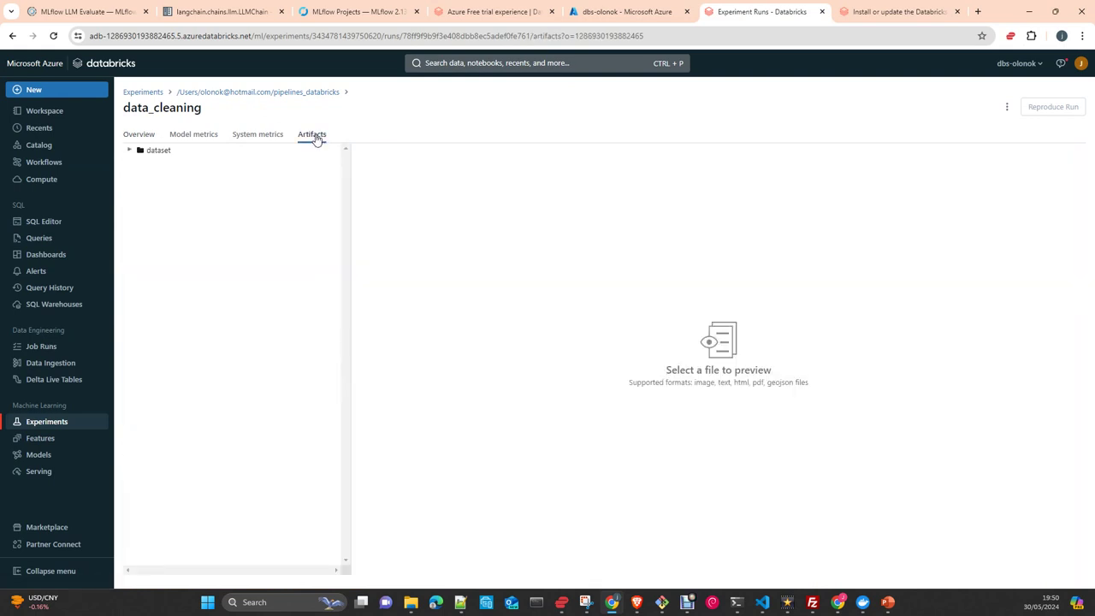
pyautogui.click(297, 93)
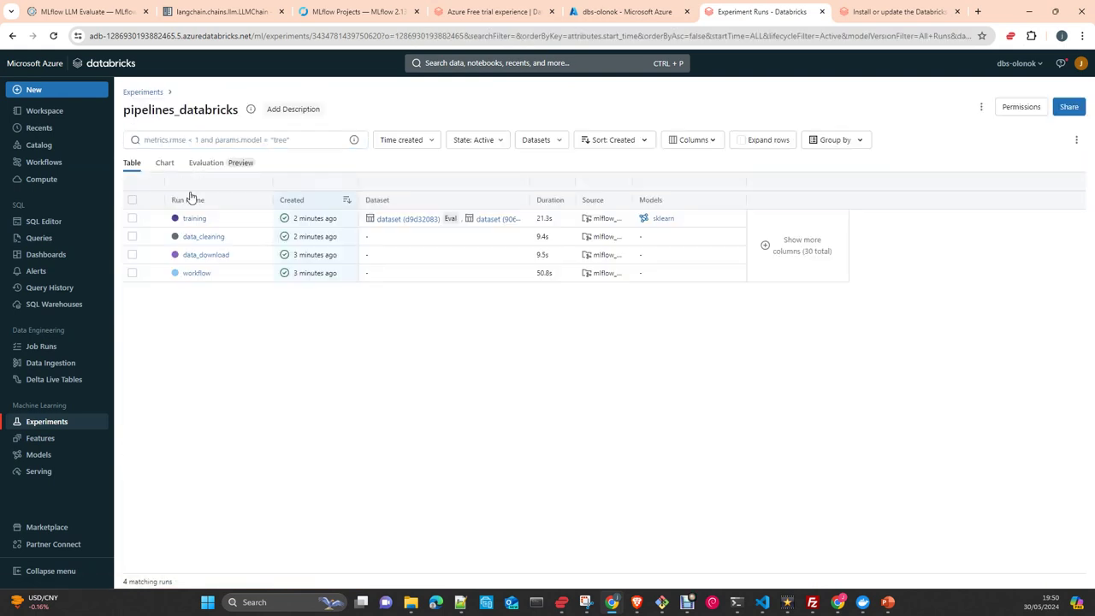
# Open the training run, review its 16 parameters and 7 metrics, then show Model metrics charts.
pyautogui.click(195, 219)
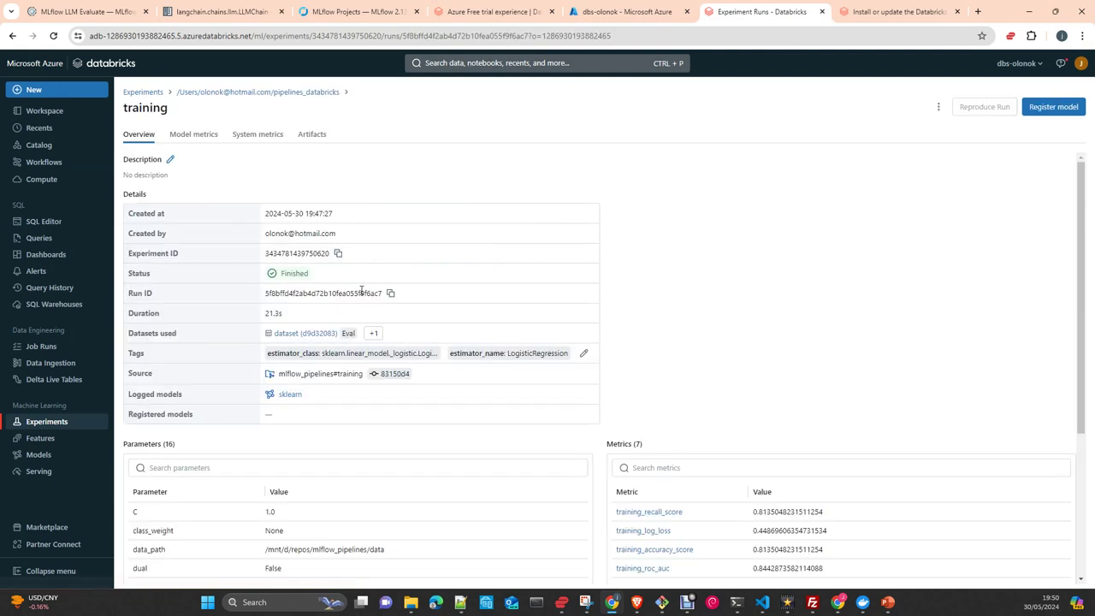
pyautogui.scroll(-2, 513, 427)
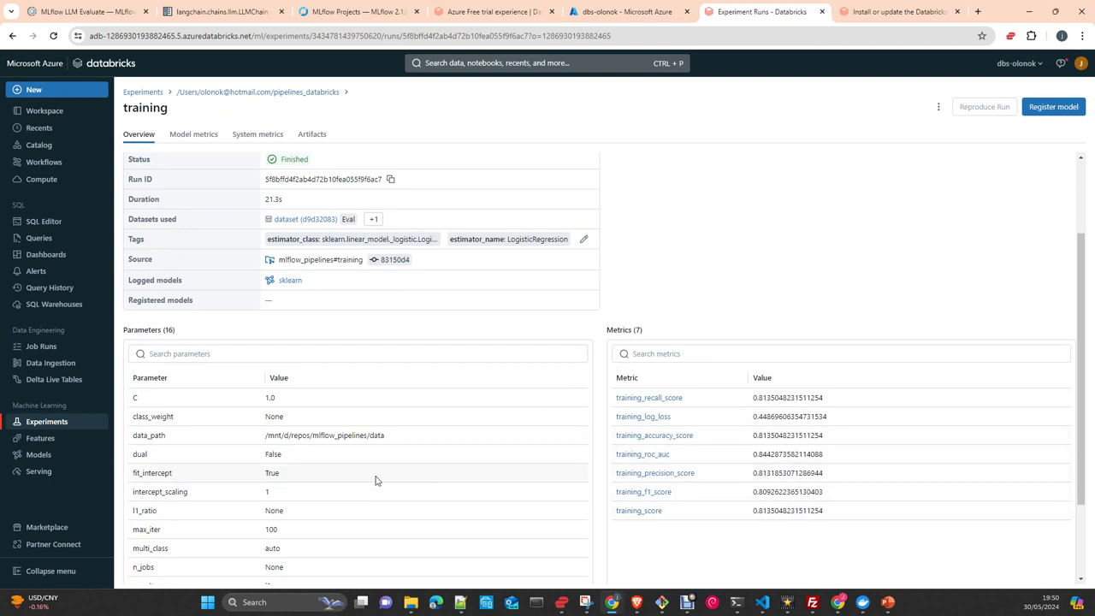
pyautogui.scroll(-2, 376, 479)
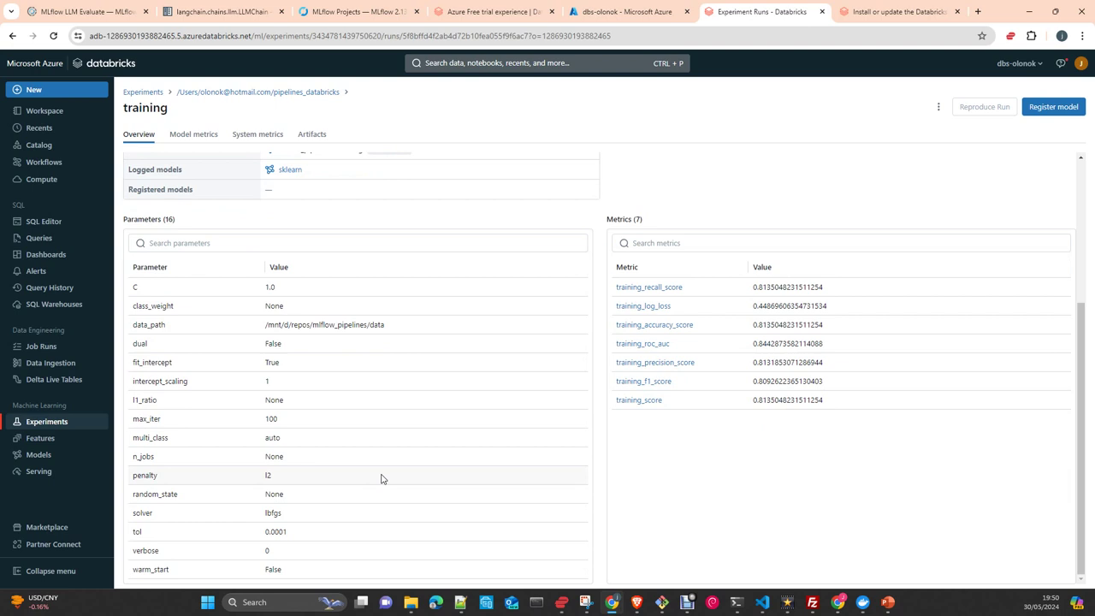
pyautogui.scroll(2, 381, 479)
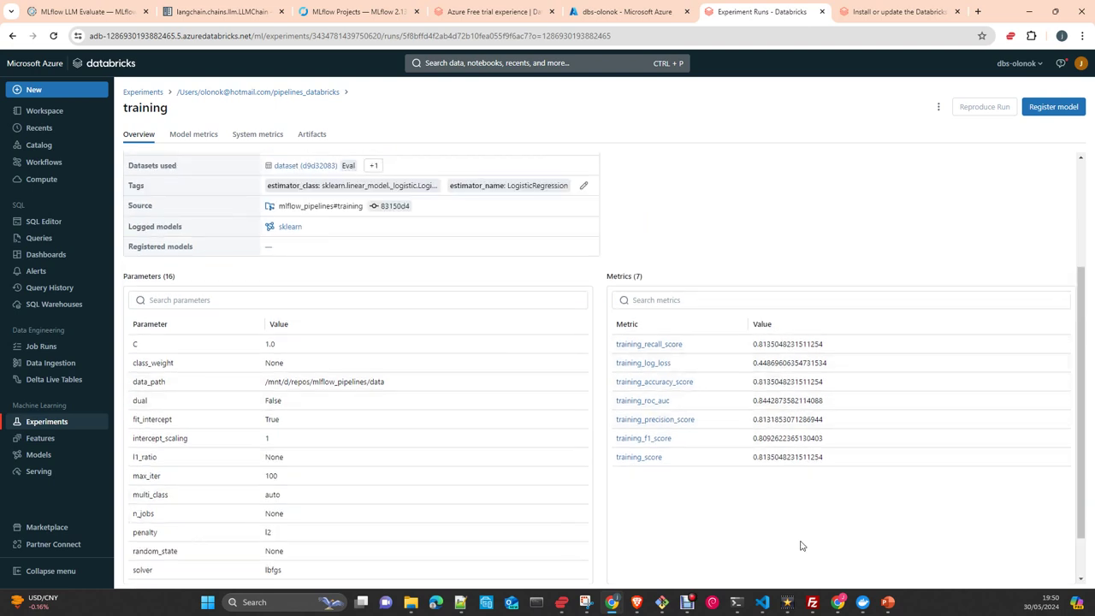
pyautogui.scroll(2, 799, 545)
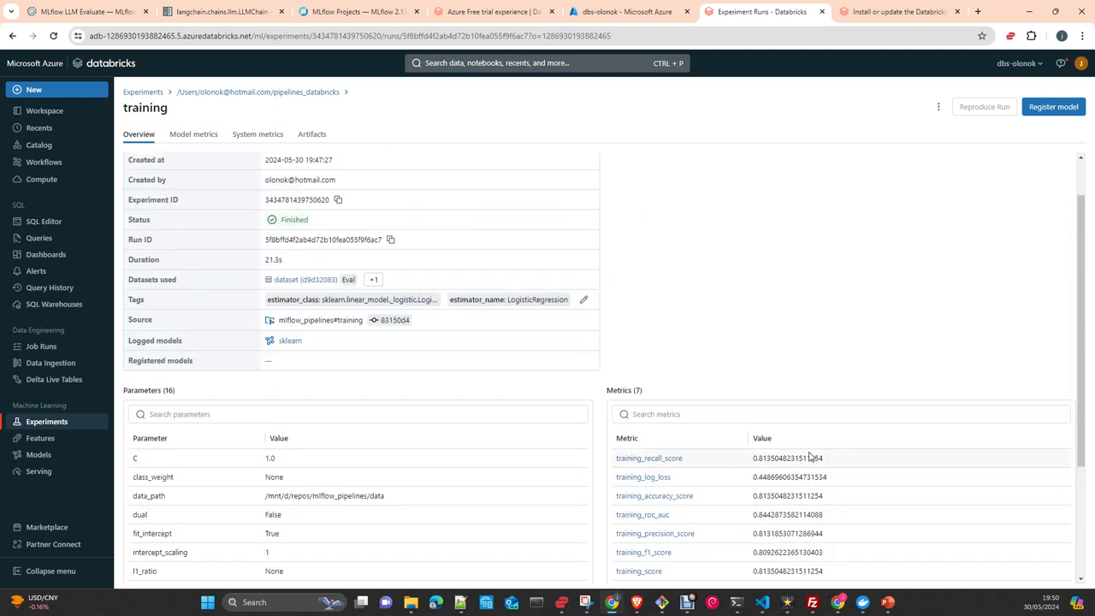
pyautogui.scroll(2, 750, 434)
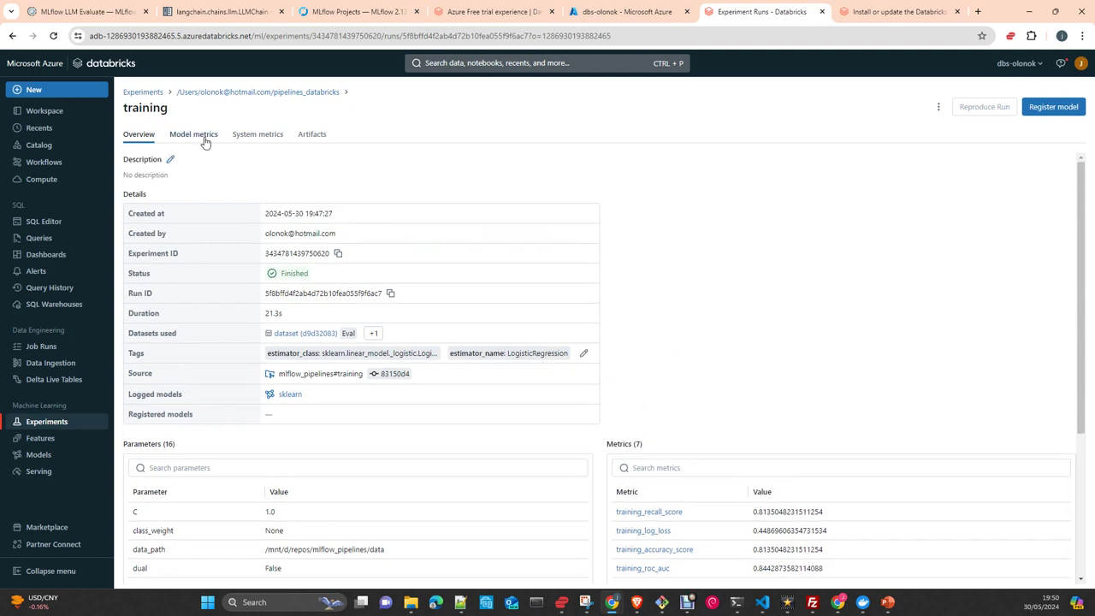
pyautogui.click(204, 140)
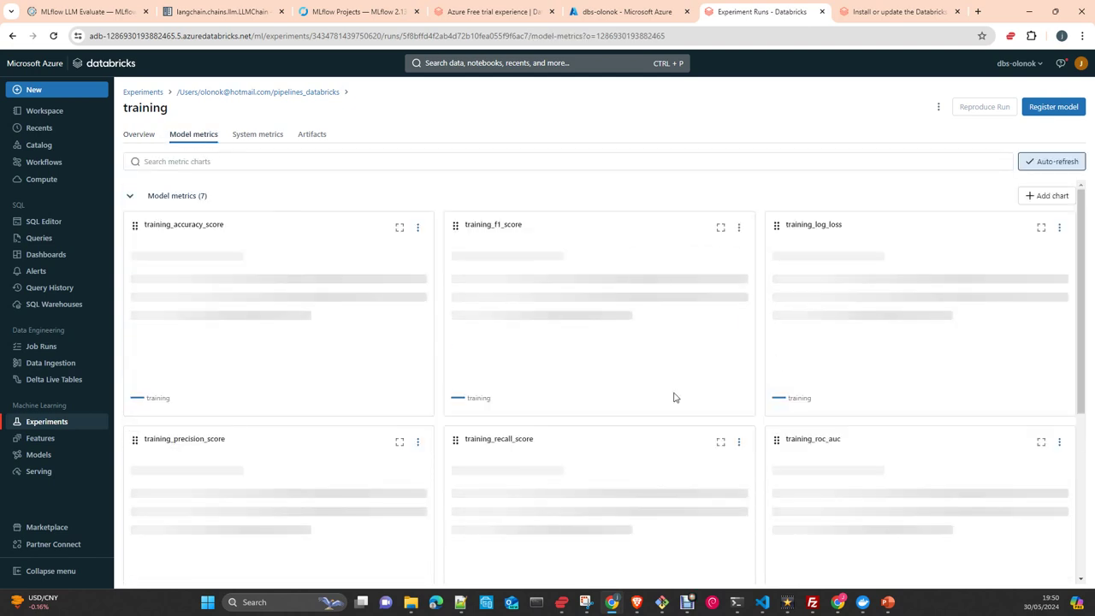
# Preview the training run's ROC curve, precision-recall curve and normalized confusion matrix plots.
pyautogui.click(302, 140)
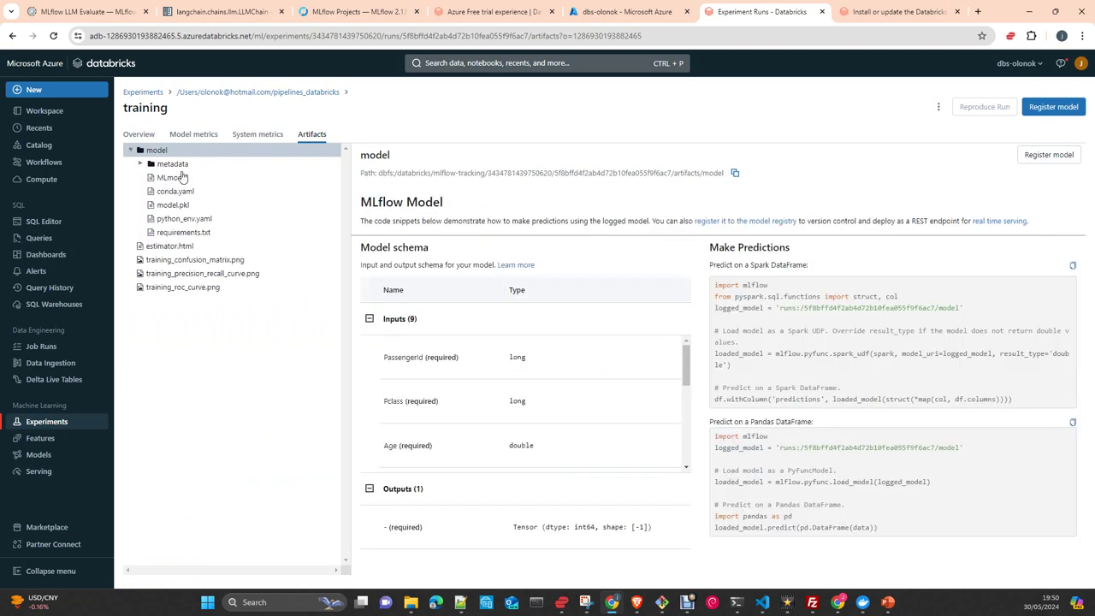
pyautogui.click(188, 289)
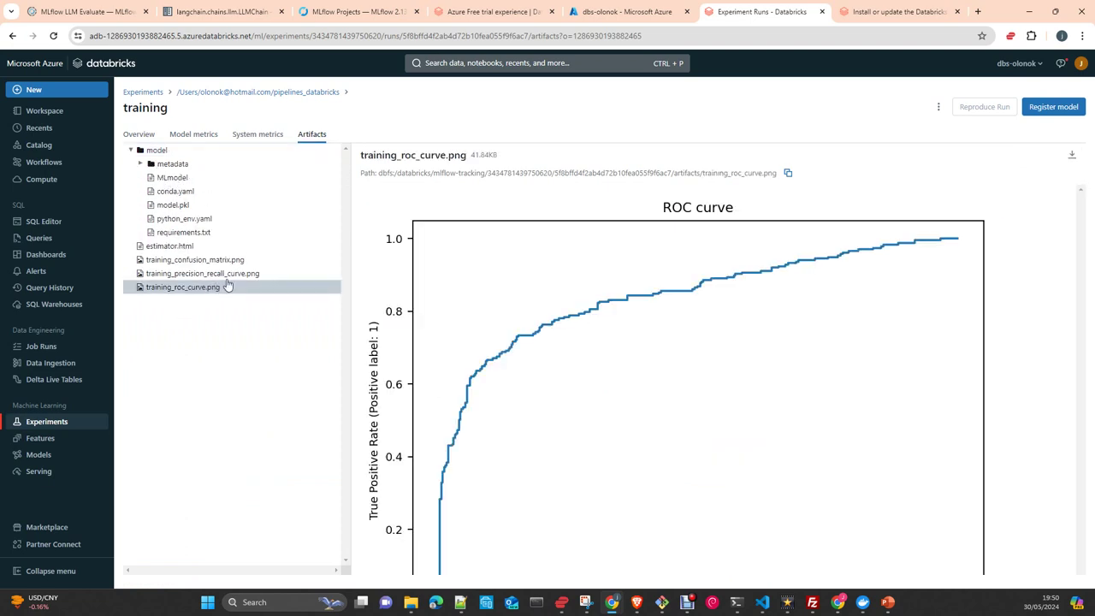
pyautogui.click(225, 274)
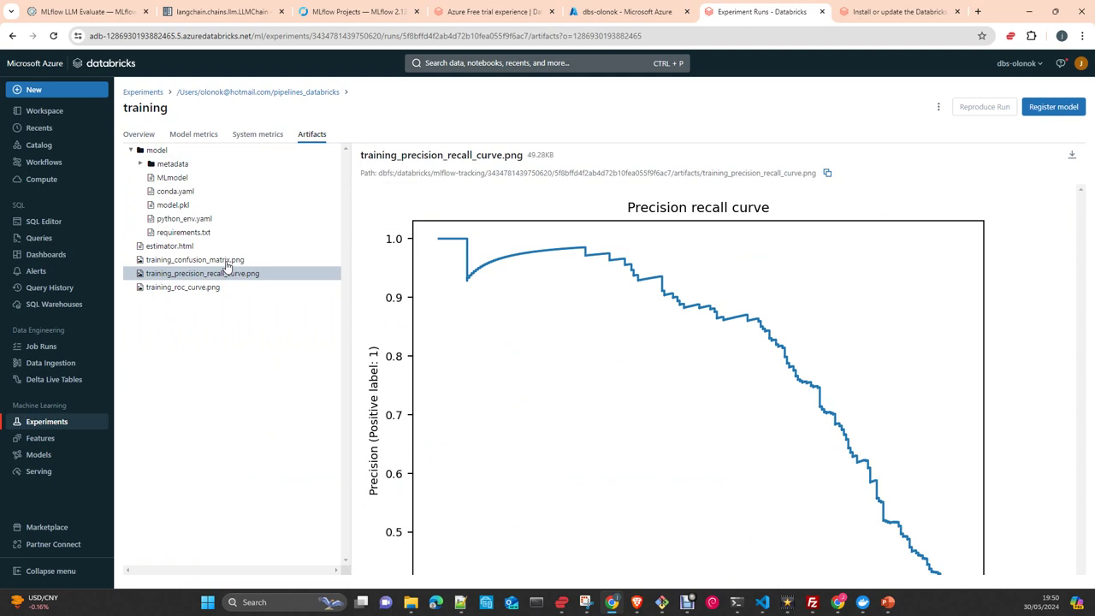
pyautogui.click(226, 261)
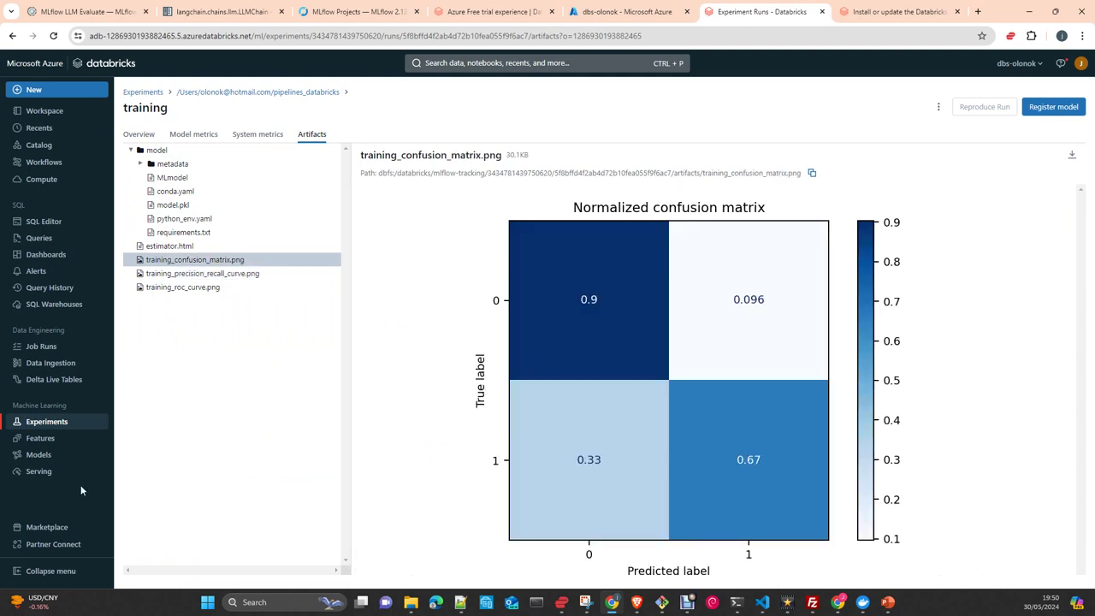
# Read the MLmodel, python_env.yaml, requirements.txt and conda.yaml files, then switch to Docker Desktop.
pyautogui.click(176, 178)
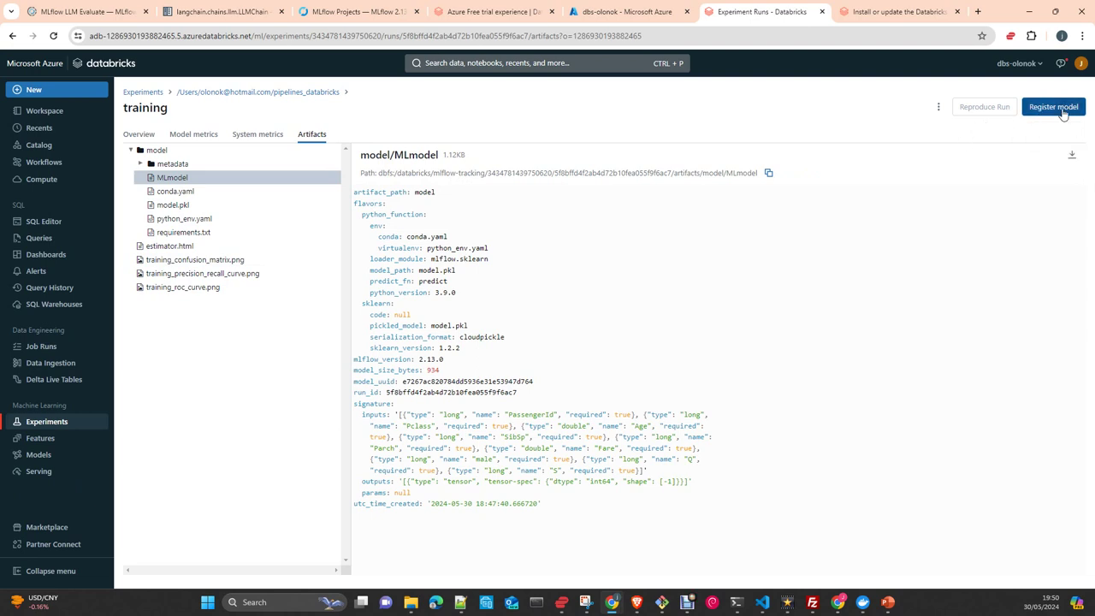
pyautogui.click(175, 220)
pyautogui.click(176, 233)
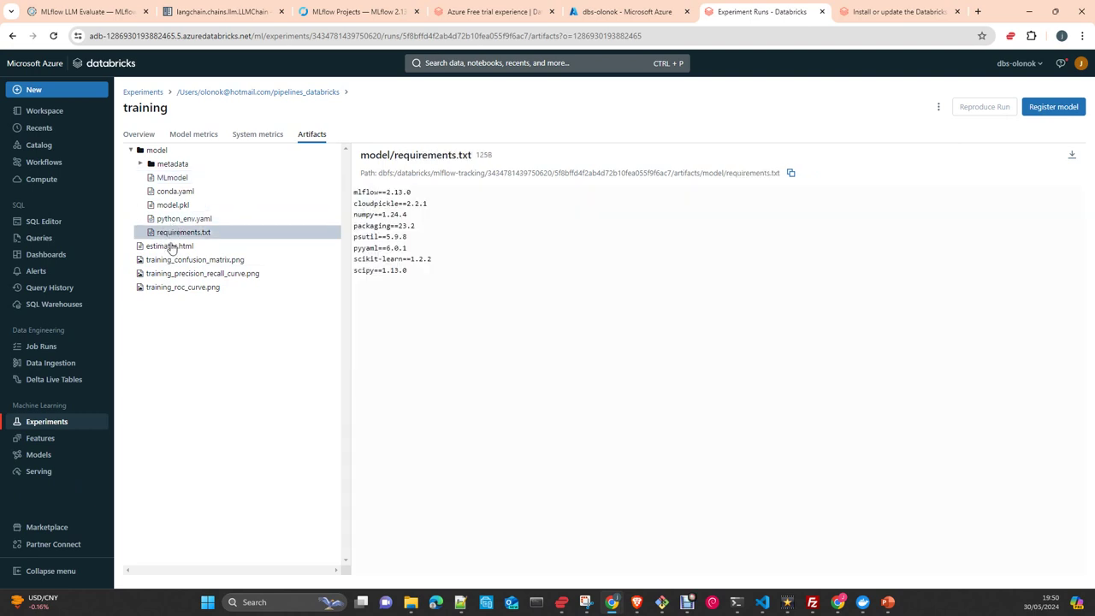
pyautogui.click(176, 192)
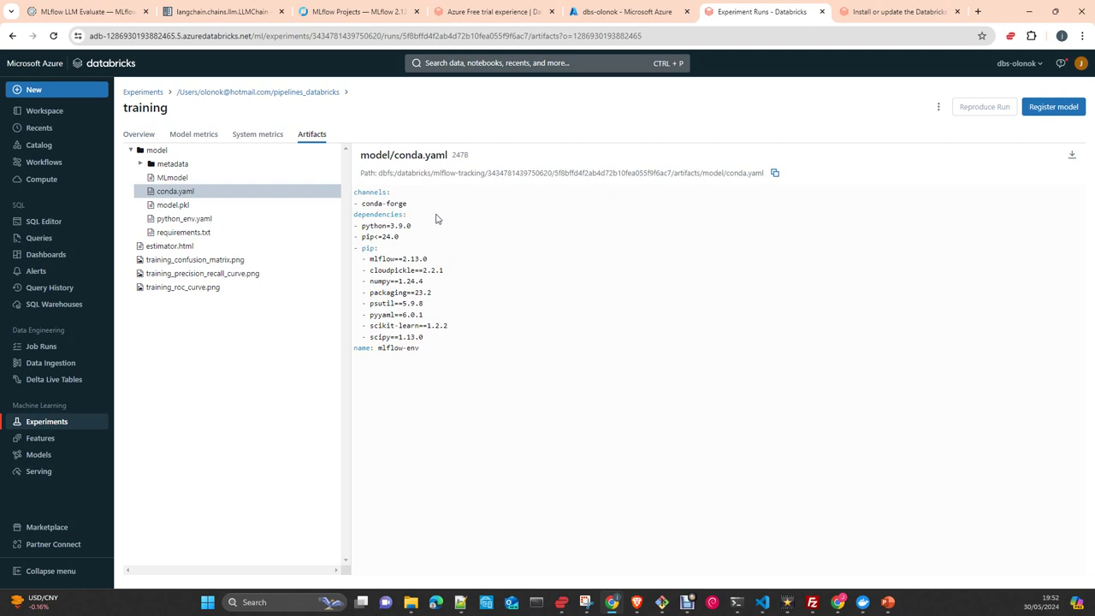
pyautogui.click(866, 604)
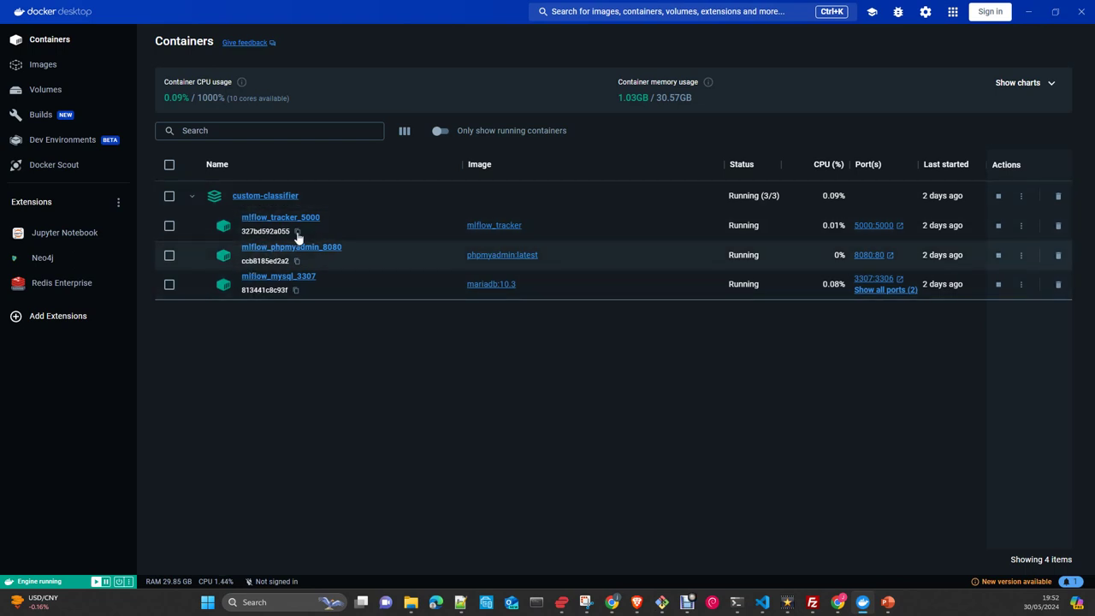
# Check that the custom-classifier mlflow containers are running, then minimize Docker Desktop.
pyautogui.click(1037, 15)
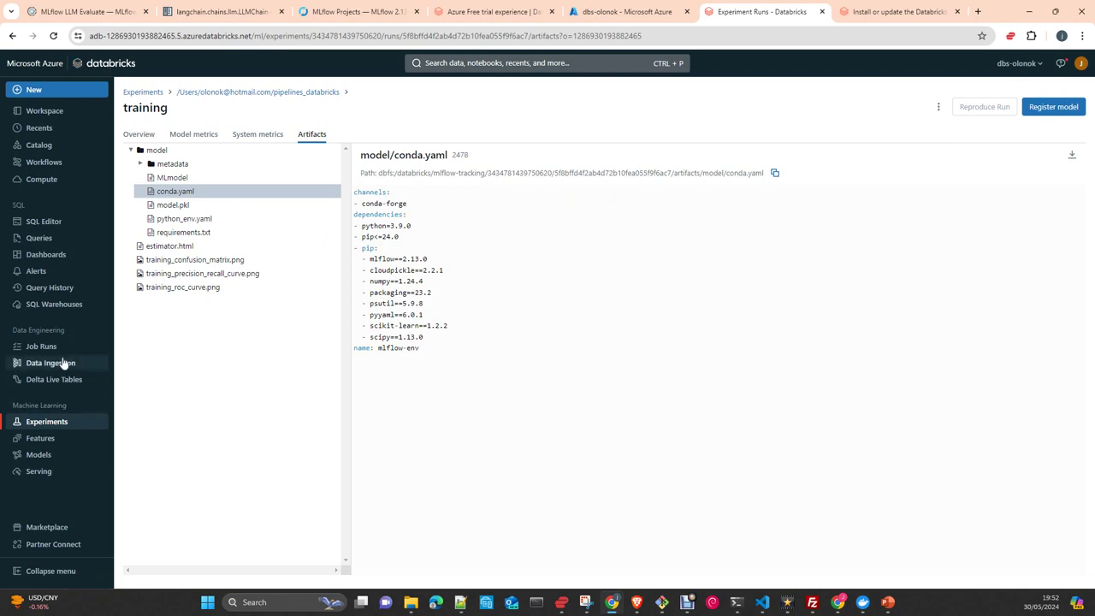
# Open the Compute page, which lists no all-purpose compute clusters yet.
pyautogui.click(39, 179)
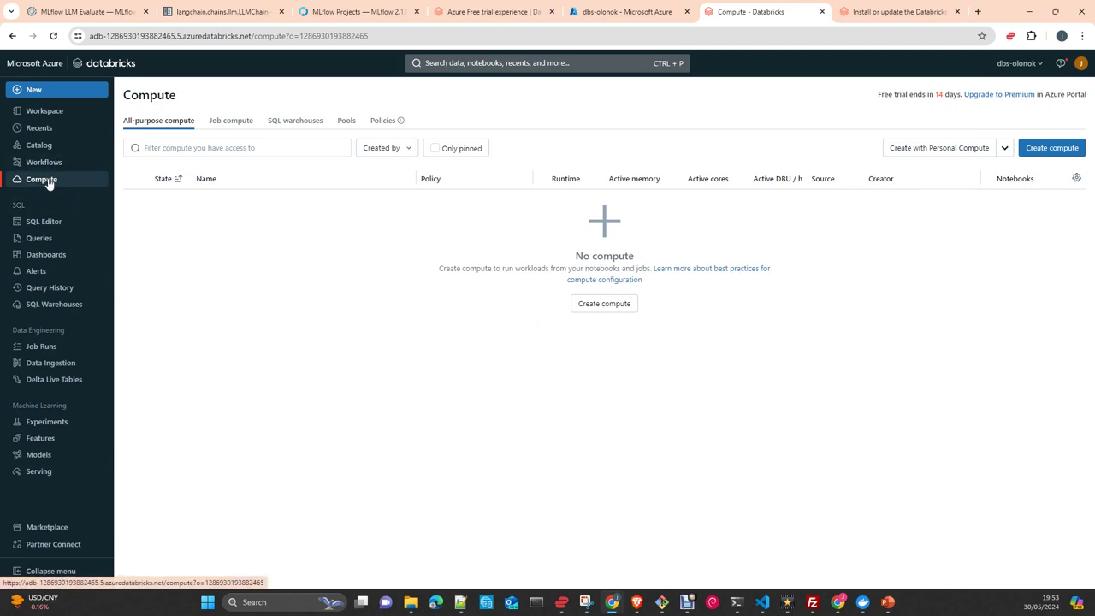
pyautogui.click(1051, 147)
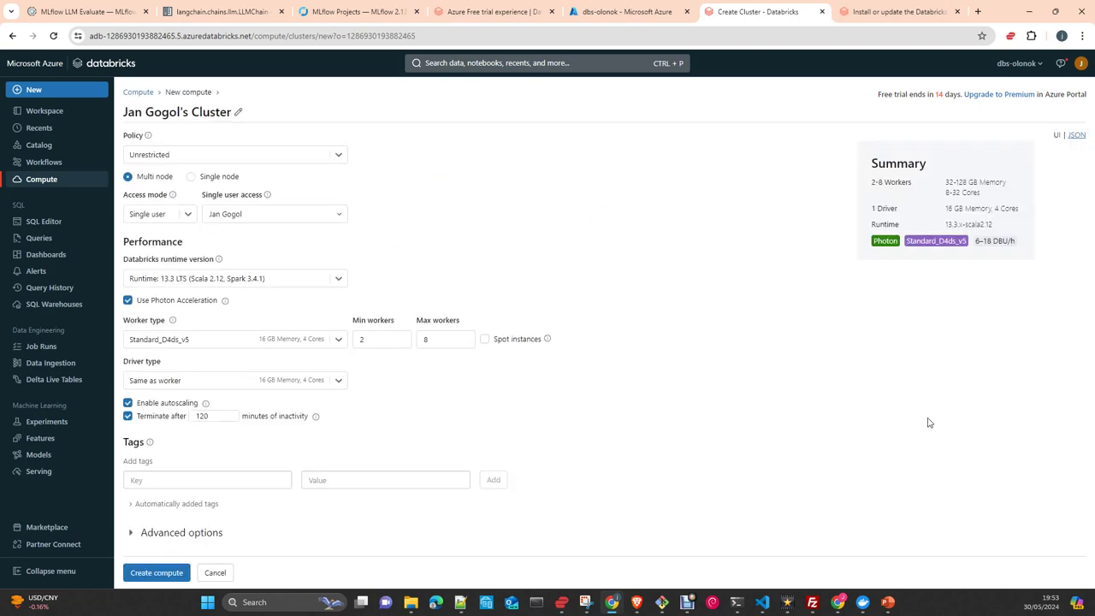
pyautogui.click(468, 477)
pyautogui.click(480, 474)
pyautogui.click(137, 92)
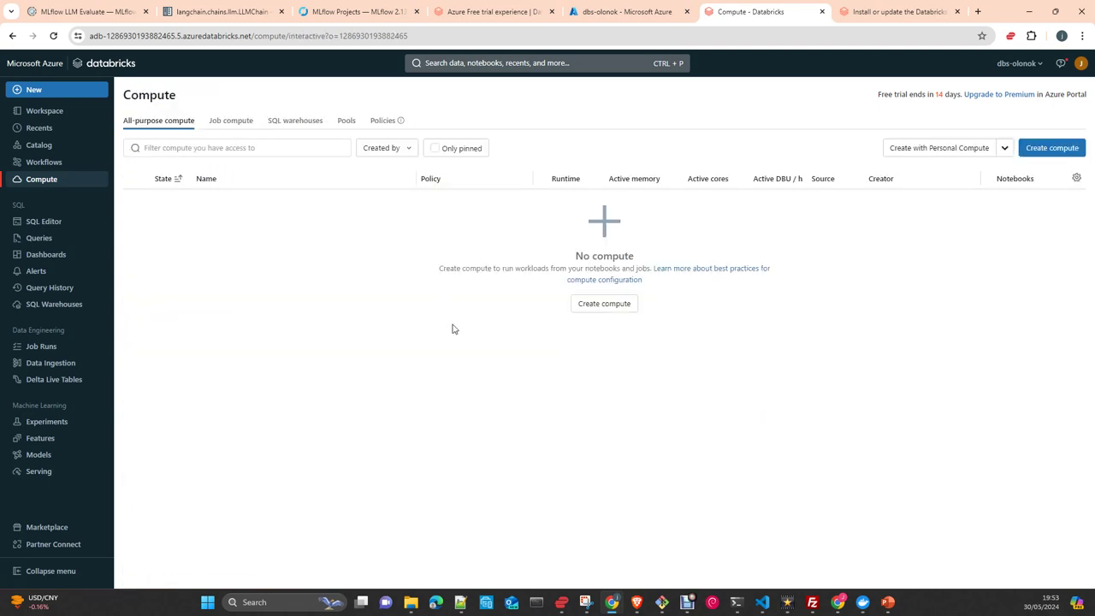